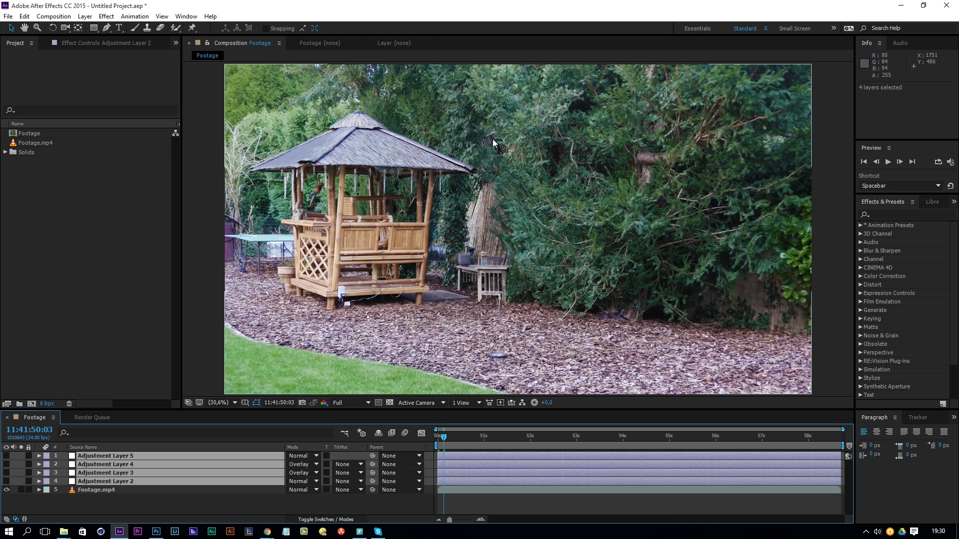
Create a new composition, Footage 2, from Footage.mp4
click(83, 491)
click(39, 141)
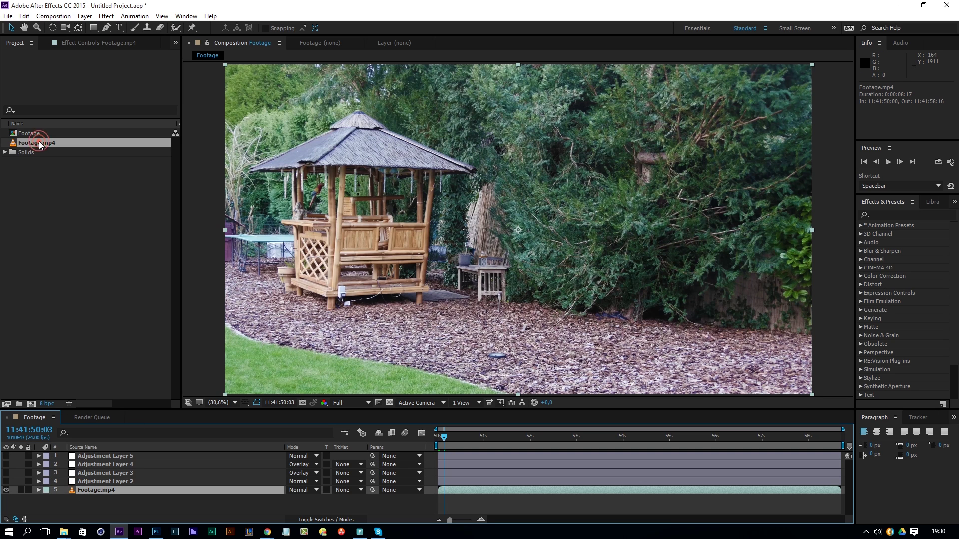
drag(28, 401, 28, 401)
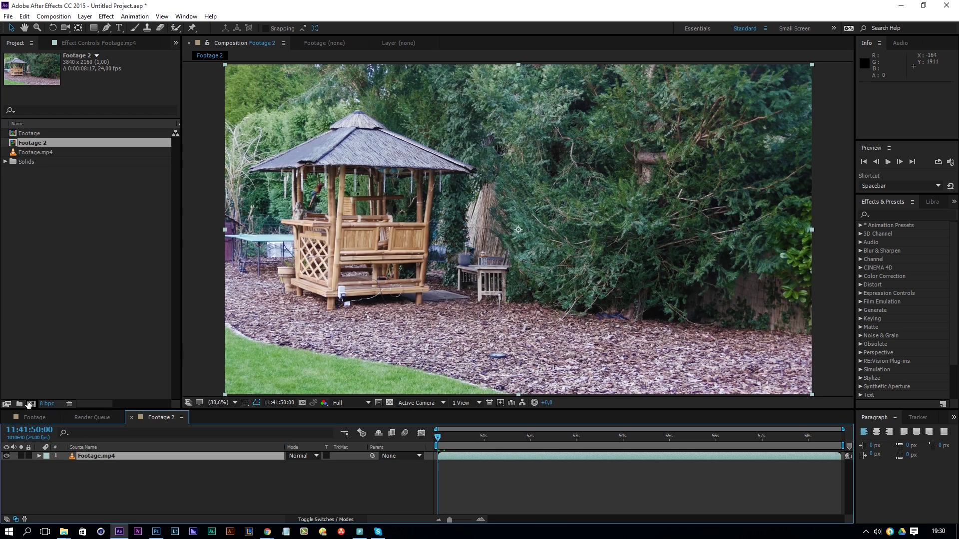
Add an adjustment layer above the clip and name it 'Degrade'
right_click(123, 483)
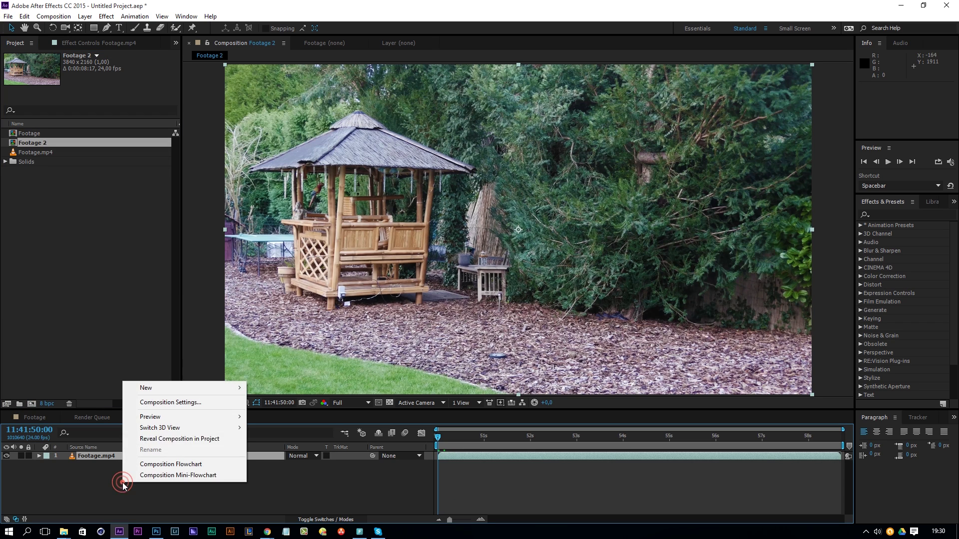
mouse_move(149, 388)
click(52, 468)
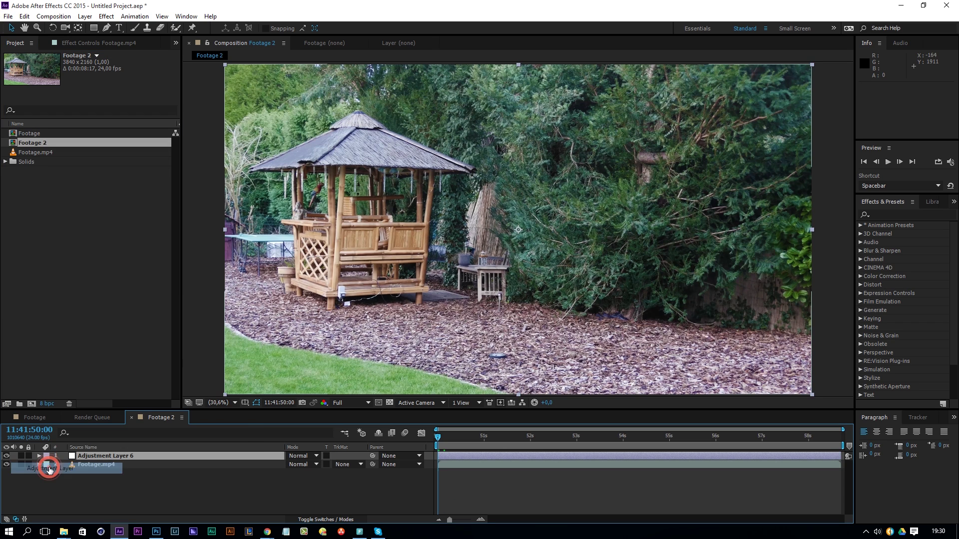
key(Return)
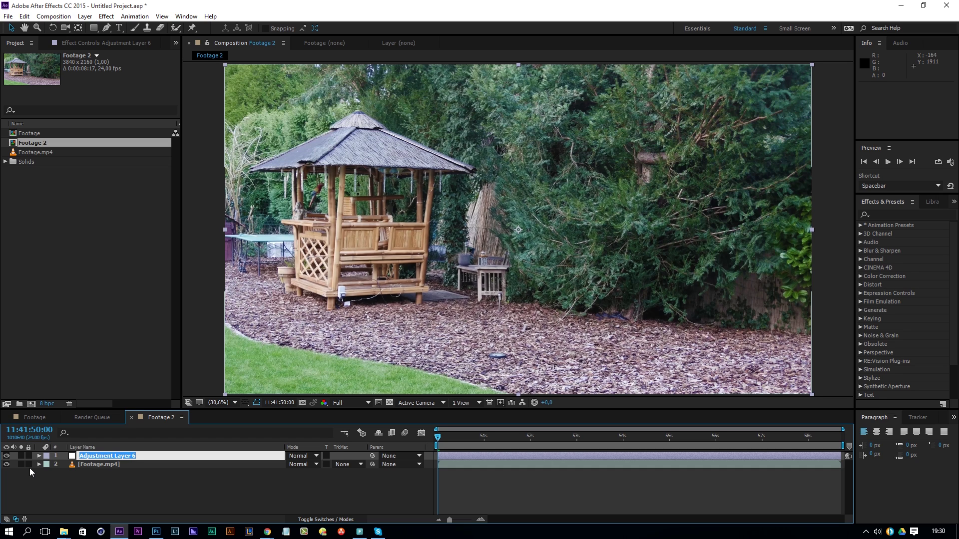
text(Degrade)
key(Return)
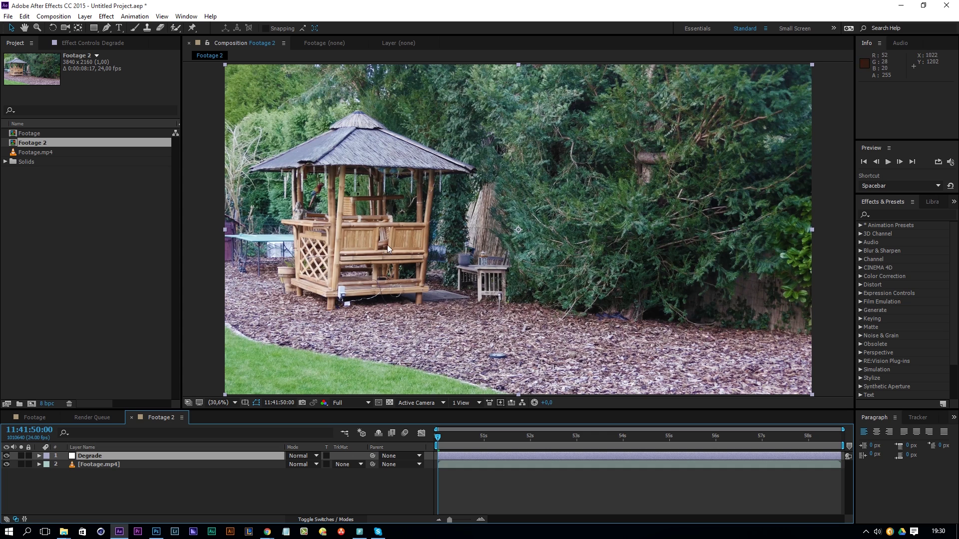
Apply Vibrance to Degrade at -35, toggling the effect off and on to compare
click(106, 17)
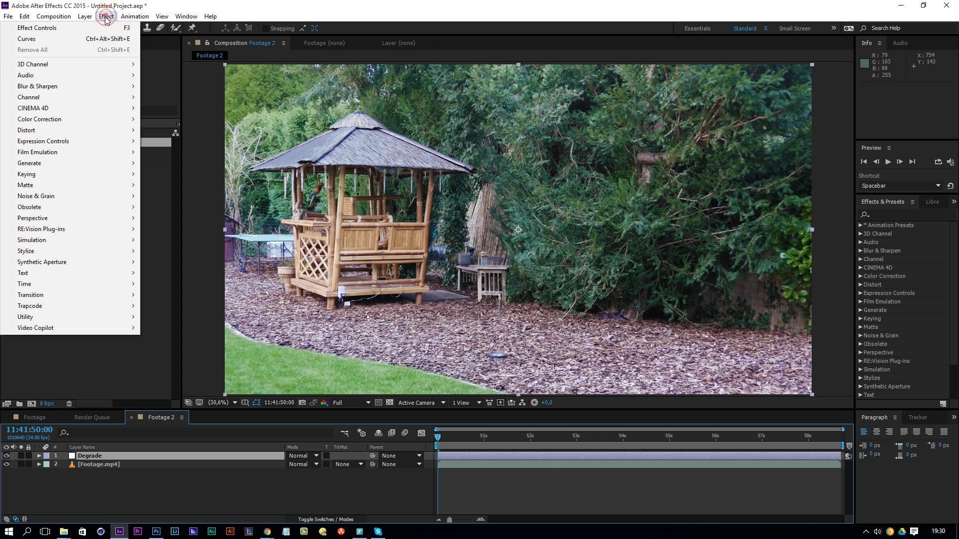
click(79, 119)
click(166, 471)
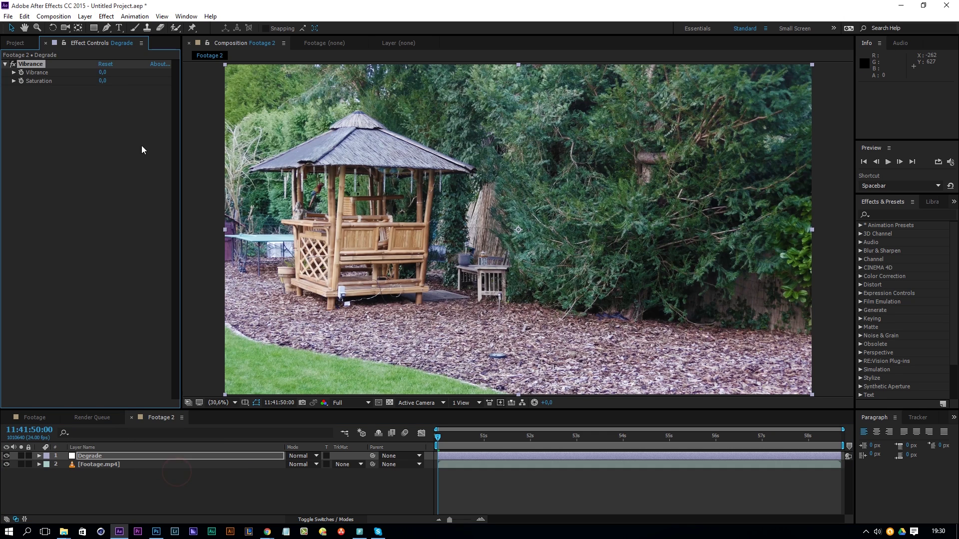
click(104, 73)
text(-35)
key(Return)
click(13, 64)
click(13, 64)
click(13, 64)
Apply Curves to Degrade and pull the RGB curve down to darken the footage
click(107, 16)
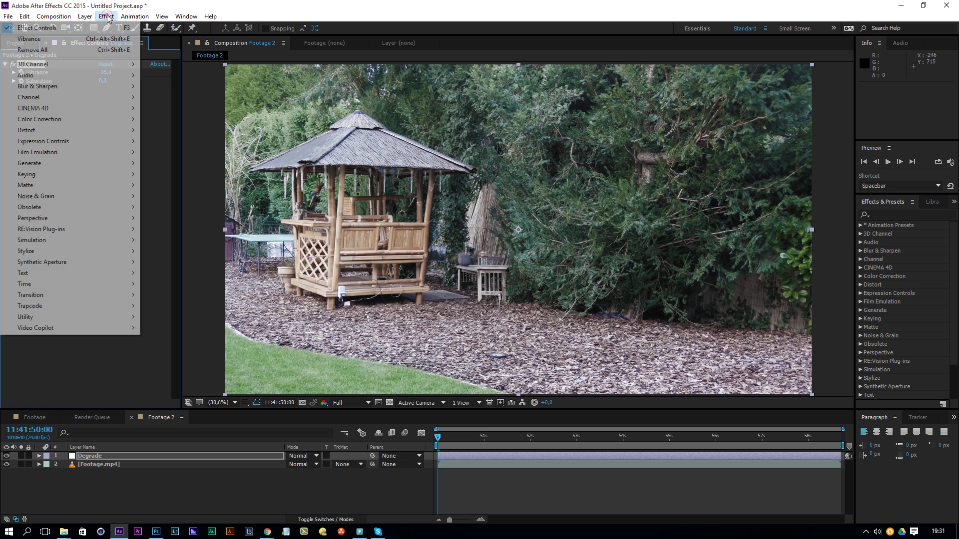
mouse_move(75, 119)
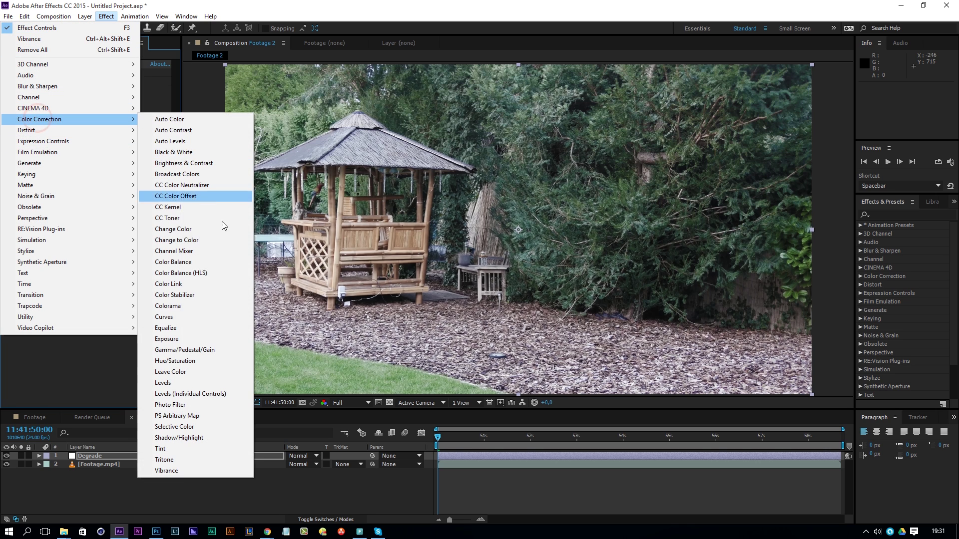
click(195, 316)
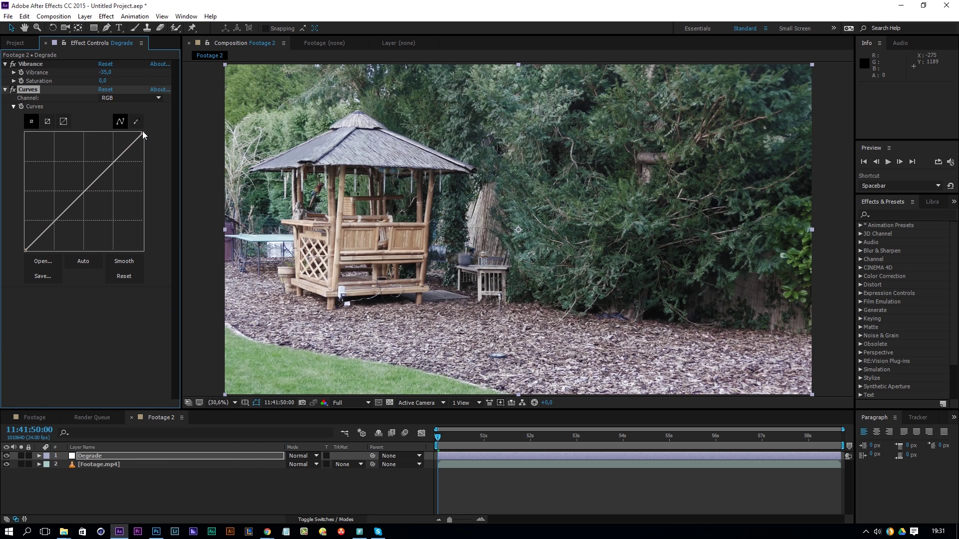
drag(143, 131, 153, 188)
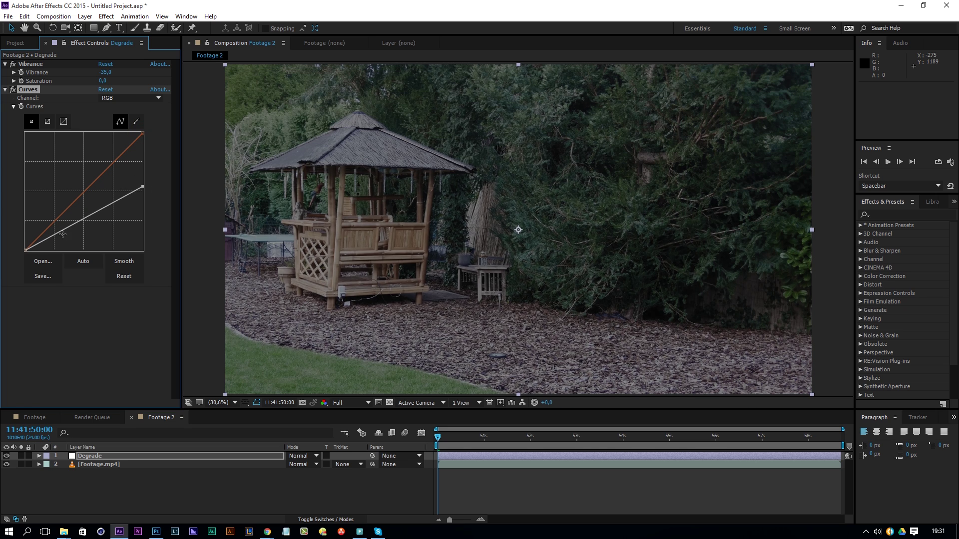
drag(62, 231, 61, 241)
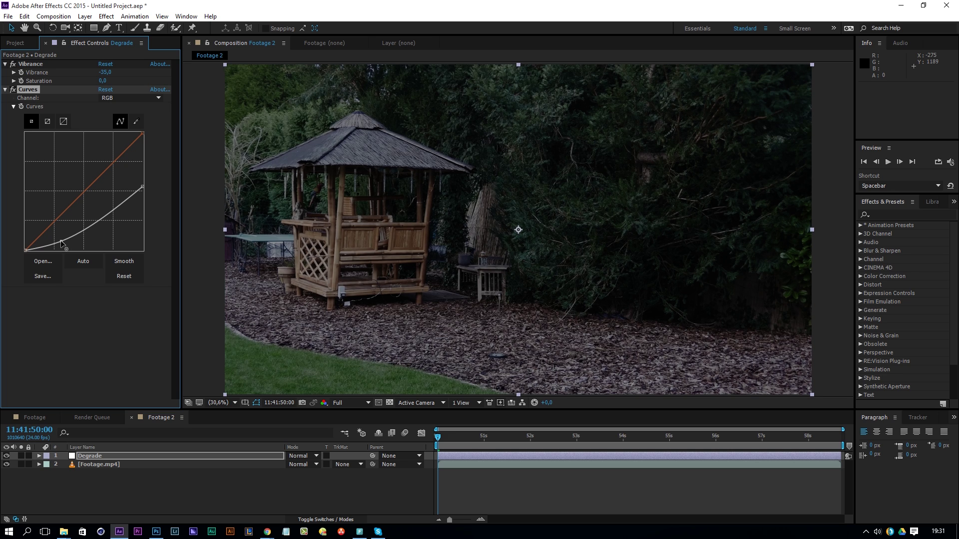
Lower the Red and Green channel curves to shift the tones
click(120, 98)
click(121, 120)
drag(65, 210, 65, 232)
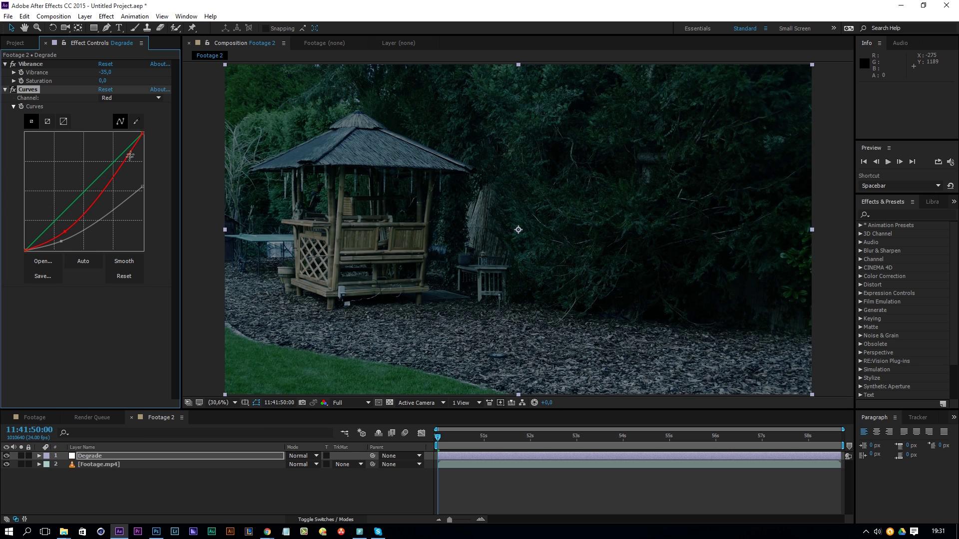
click(135, 98)
click(128, 123)
mouse_move(58, 211)
mouse_down()
mouse_move(73, 231)
mouse_move(72, 216)
mouse_up()
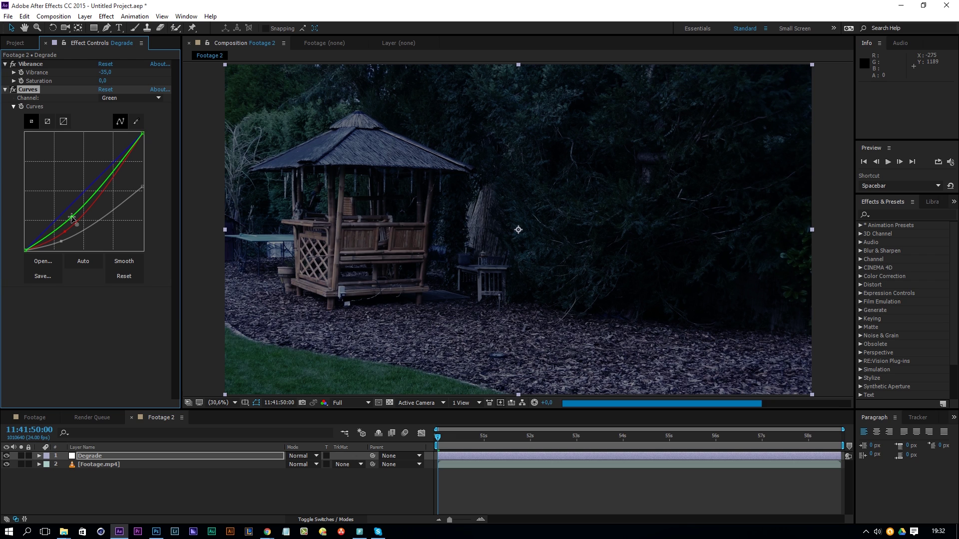
Shape the Blue channel curve to give the footage a cool blue tint
click(129, 97)
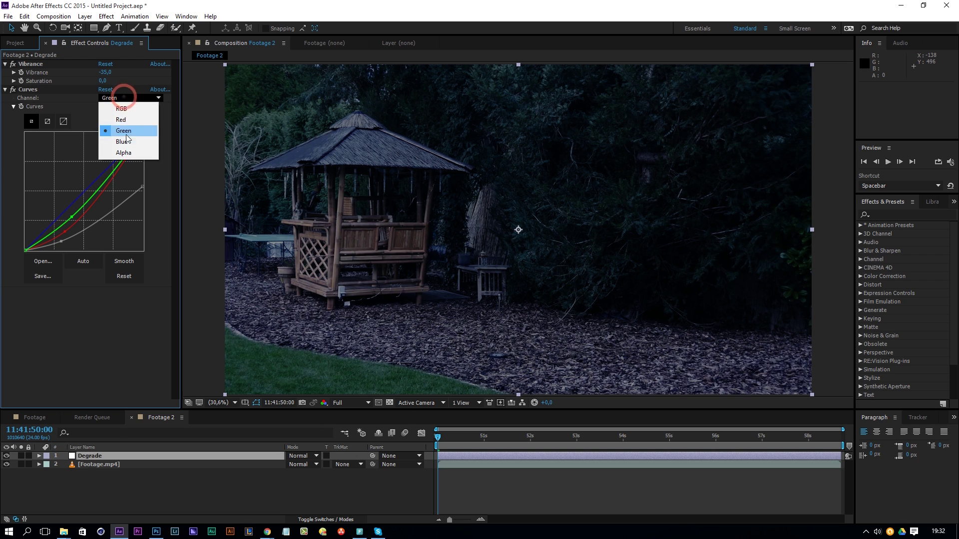
click(122, 142)
click(117, 158)
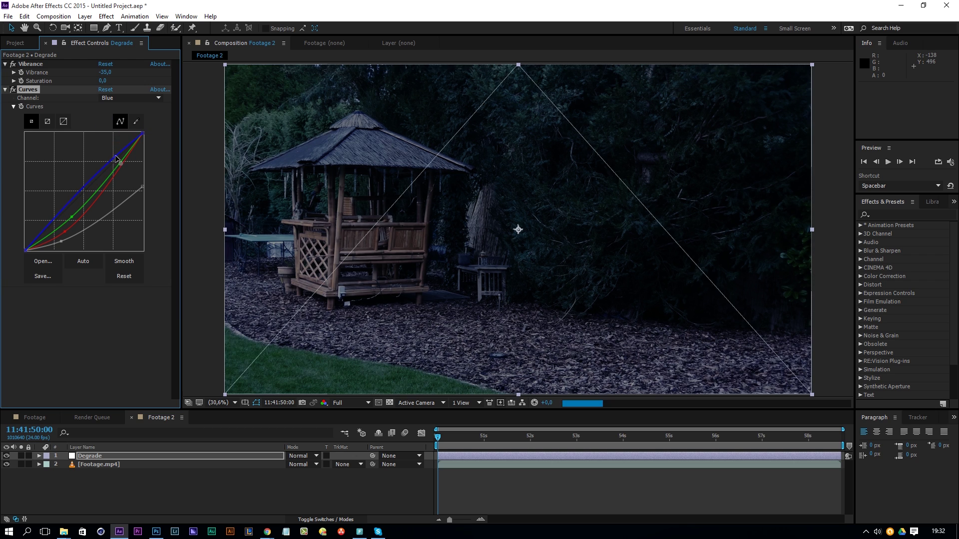
click(52, 223)
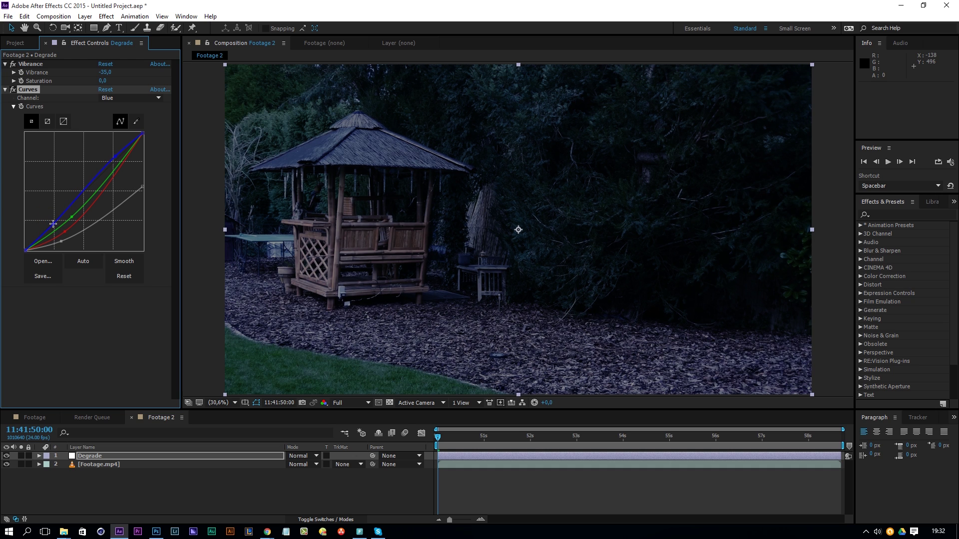
Compare the footage with and without Degrade, then add another adjustment layer on top
click(7, 456)
click(7, 456)
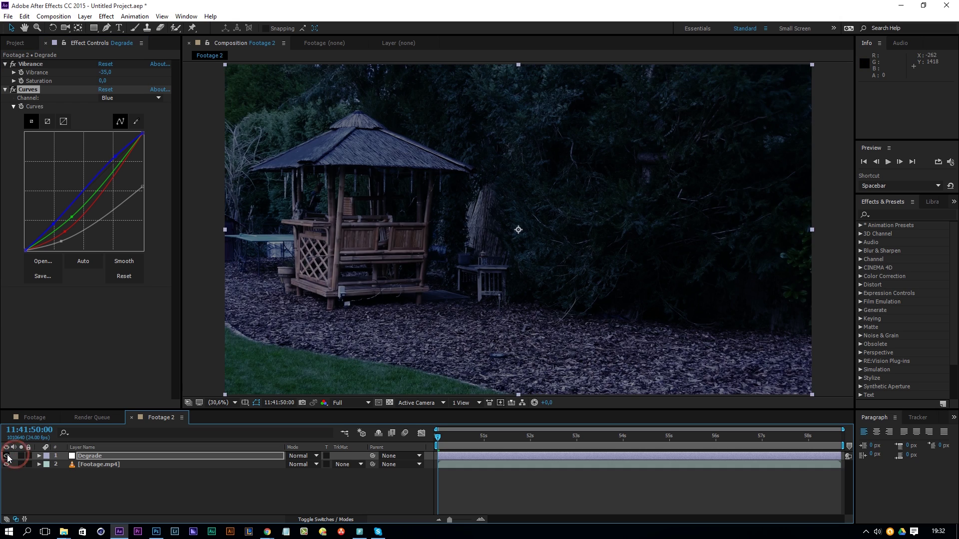
click(7, 456)
click(7, 457)
right_click(239, 492)
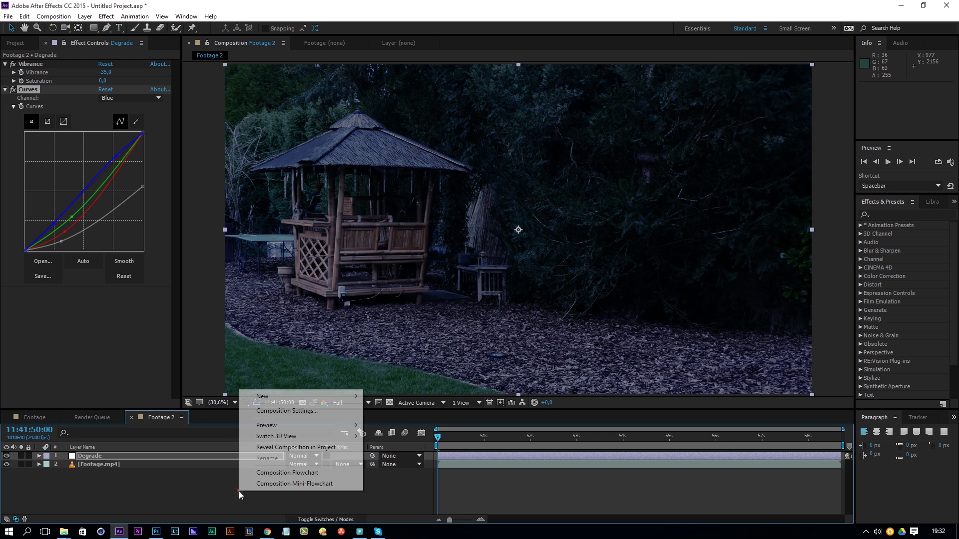
click(289, 396)
click(181, 478)
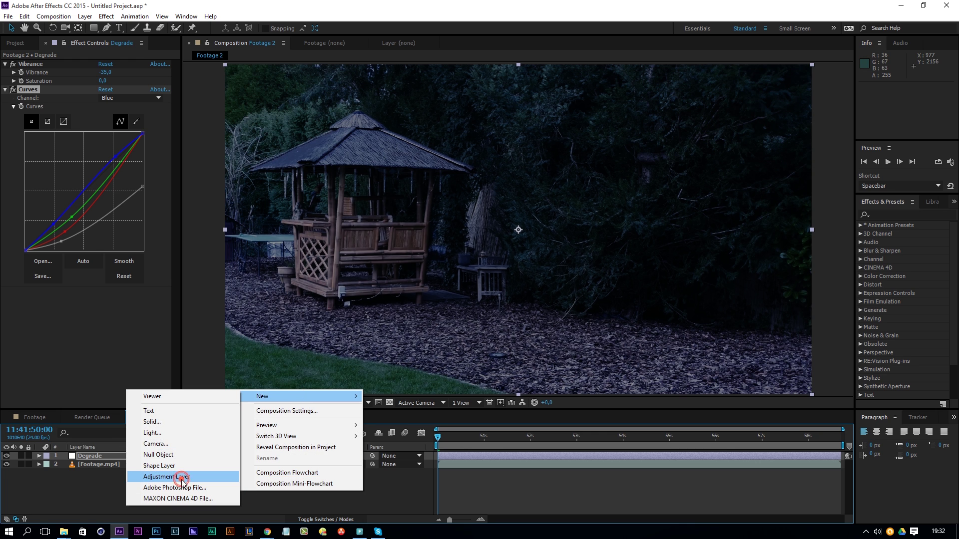
Apply Hue/Saturation to the new layer with Colorize on and hue shifted toward blue
click(107, 17)
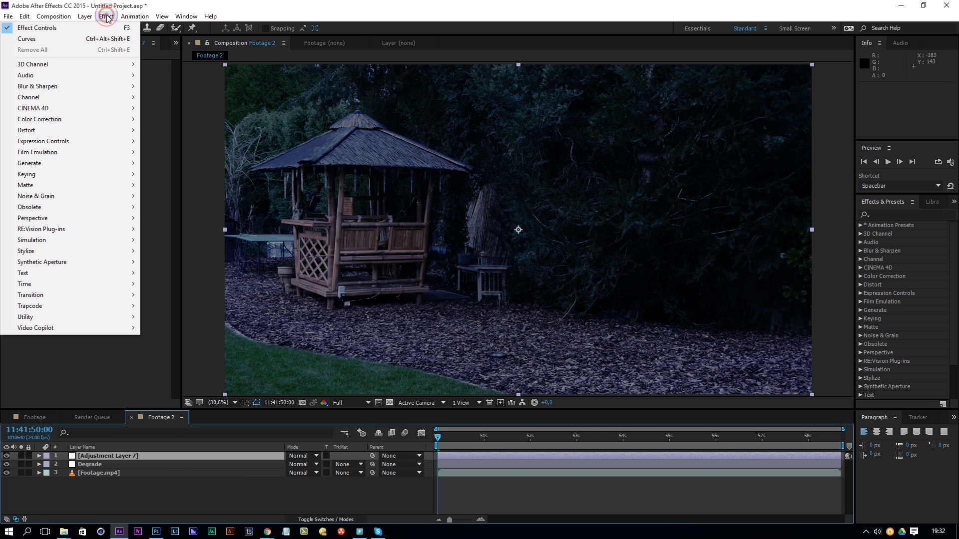
click(42, 121)
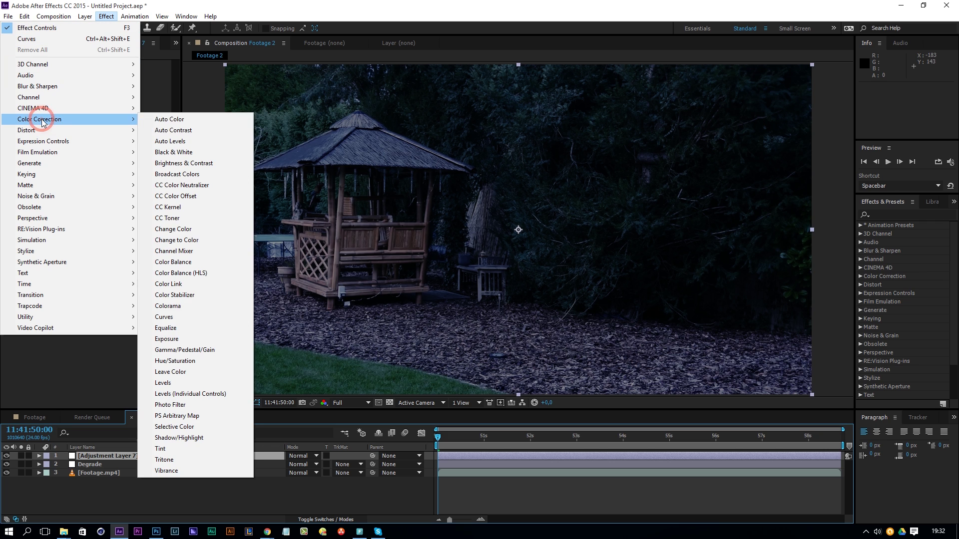
click(195, 361)
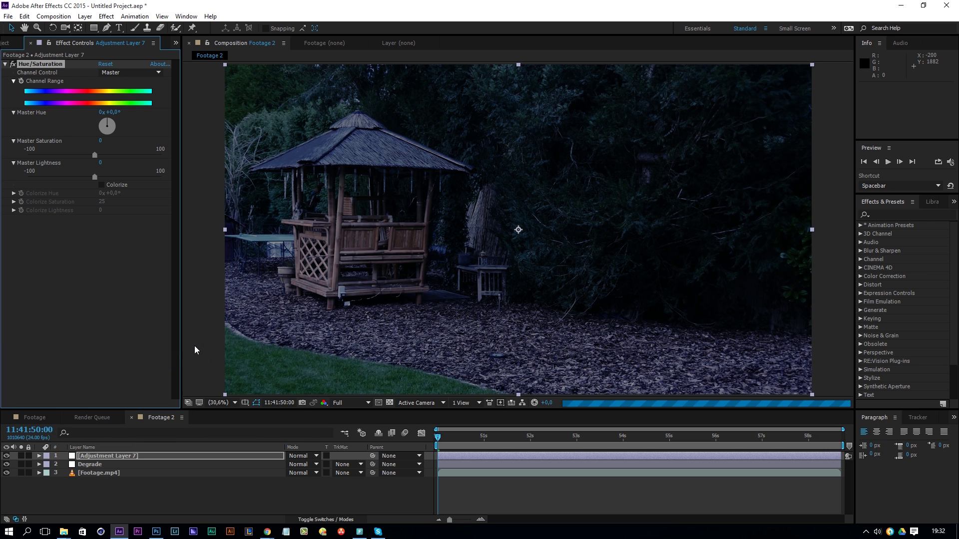
click(102, 185)
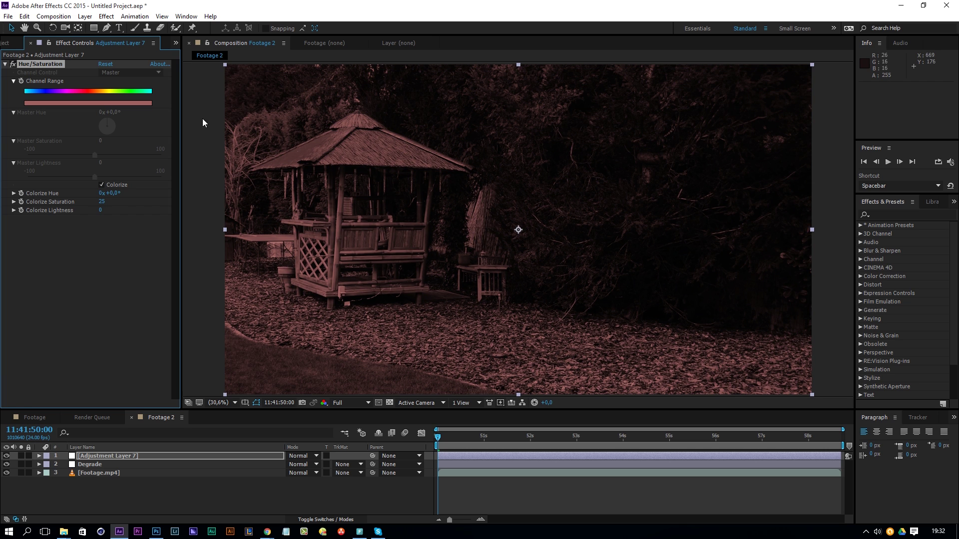
drag(110, 193, 236, 190)
drag(118, 193, 116, 196)
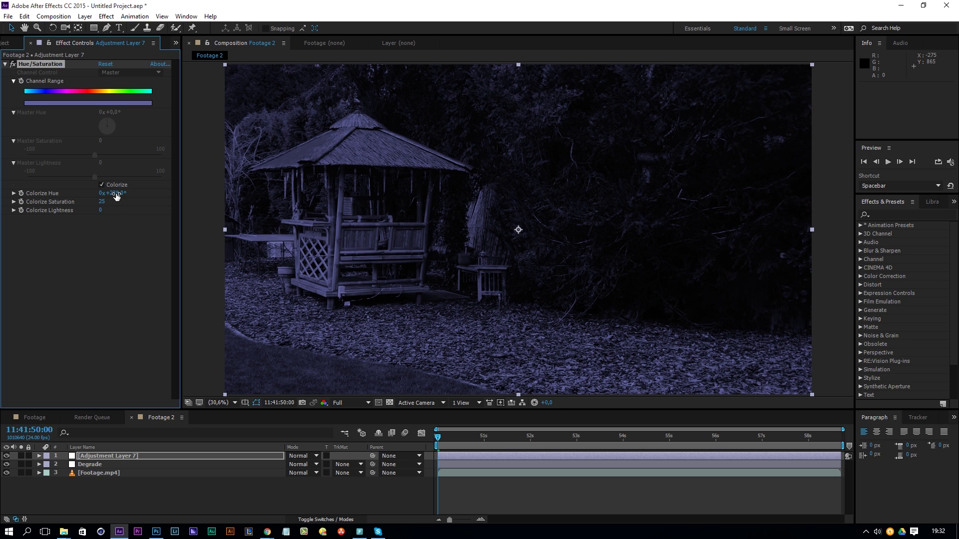
Settle Colorize Hue near 221.8° and set Colorize Saturation to 70
click(118, 194)
text(240)
key(Return)
drag(118, 198, 108, 202)
drag(114, 192, 102, 201)
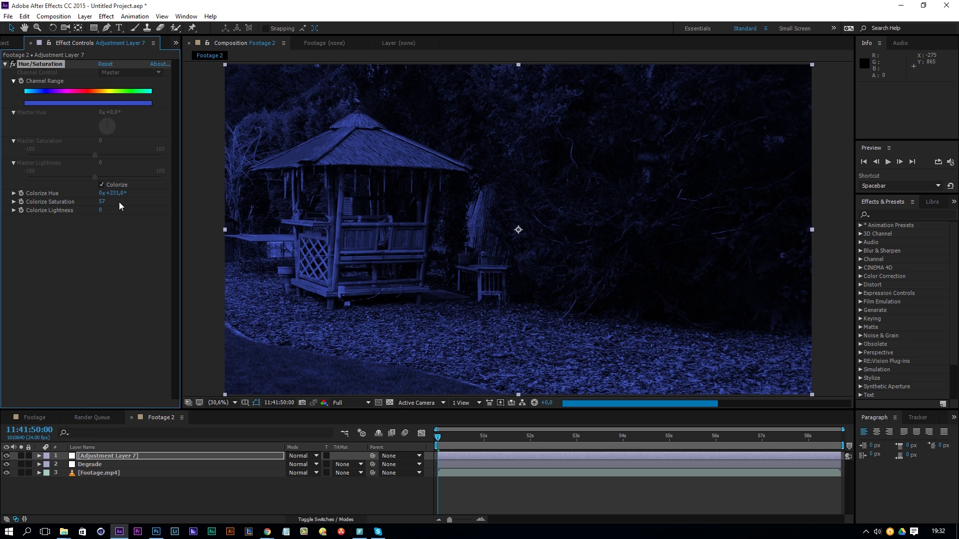
click(101, 201)
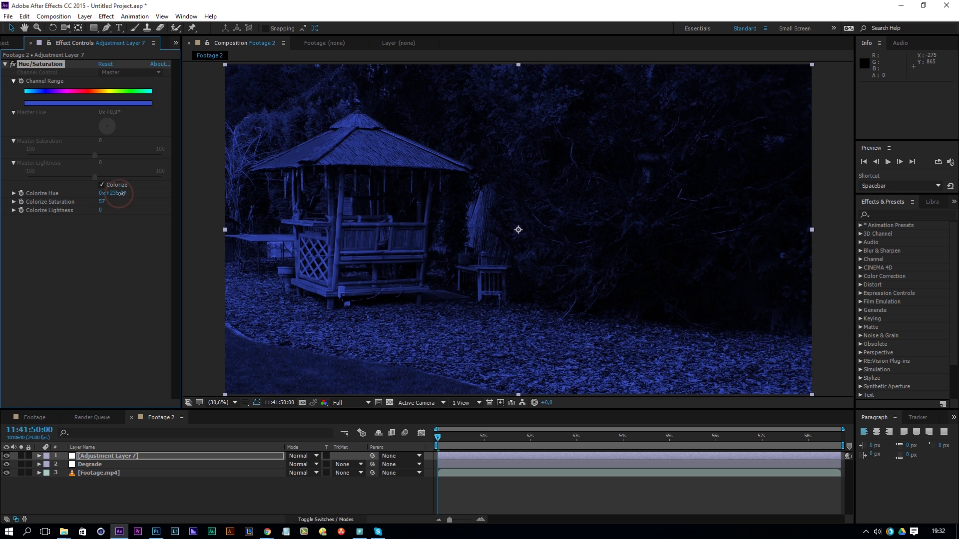
drag(117, 193, 119, 195)
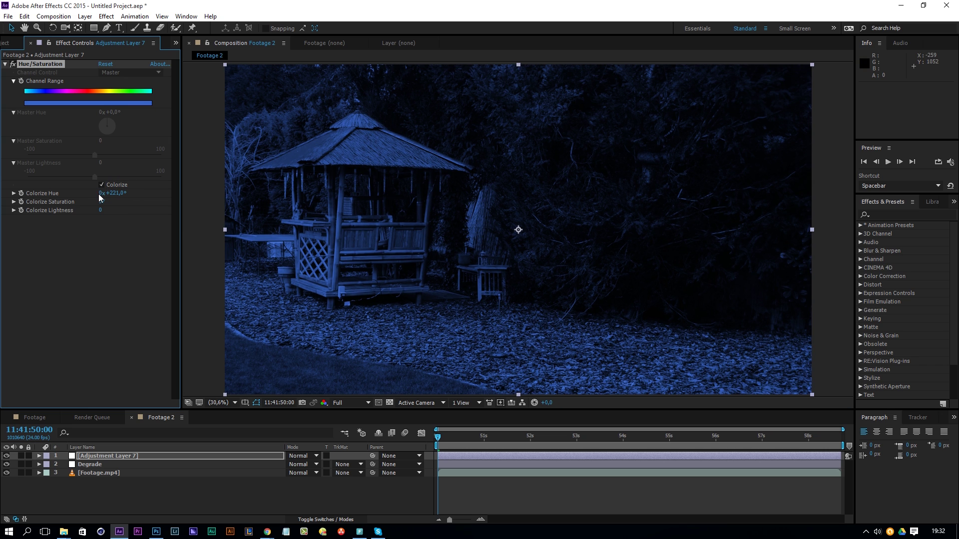
click(102, 203)
text(70)
key(Return)
Set Adjustment Layer 7's blending mode to Overlay
click(99, 456)
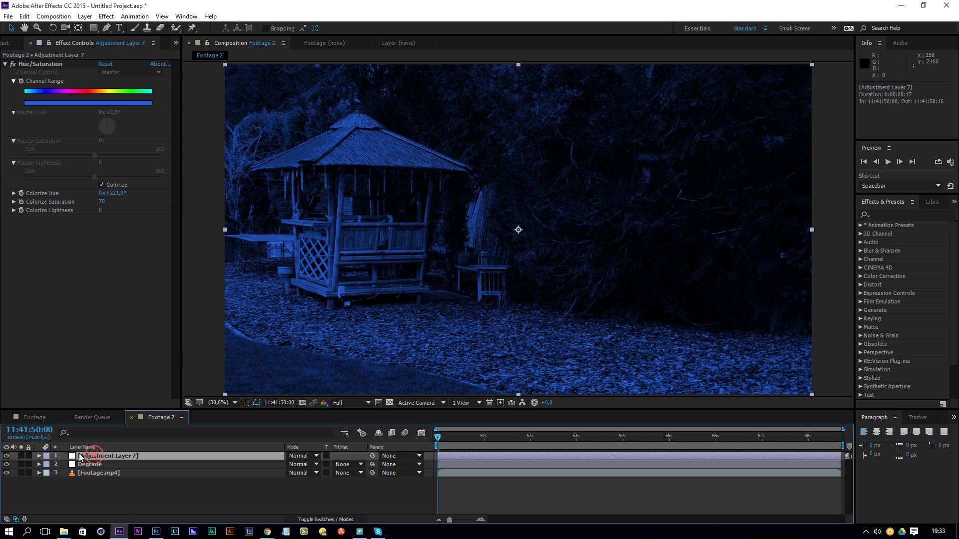
click(325, 519)
click(325, 520)
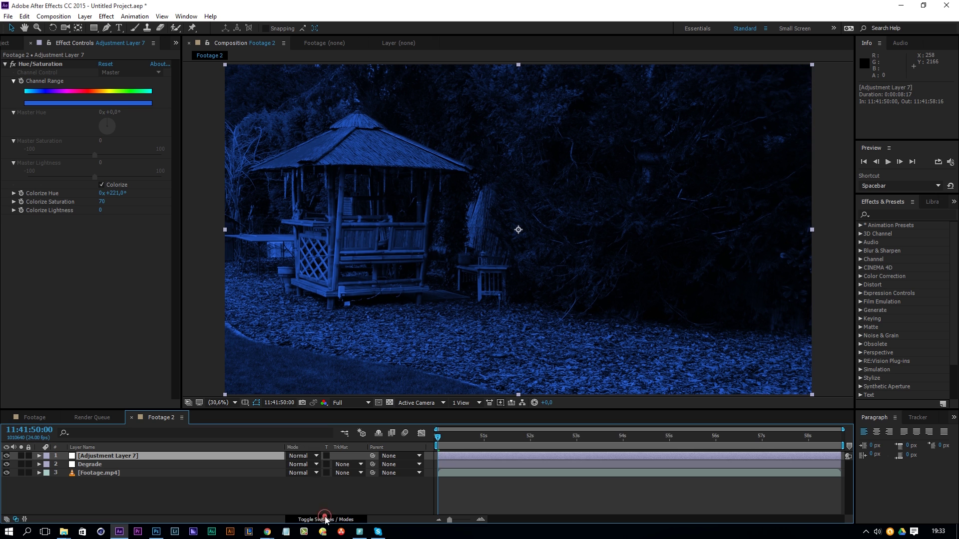
click(305, 455)
click(341, 200)
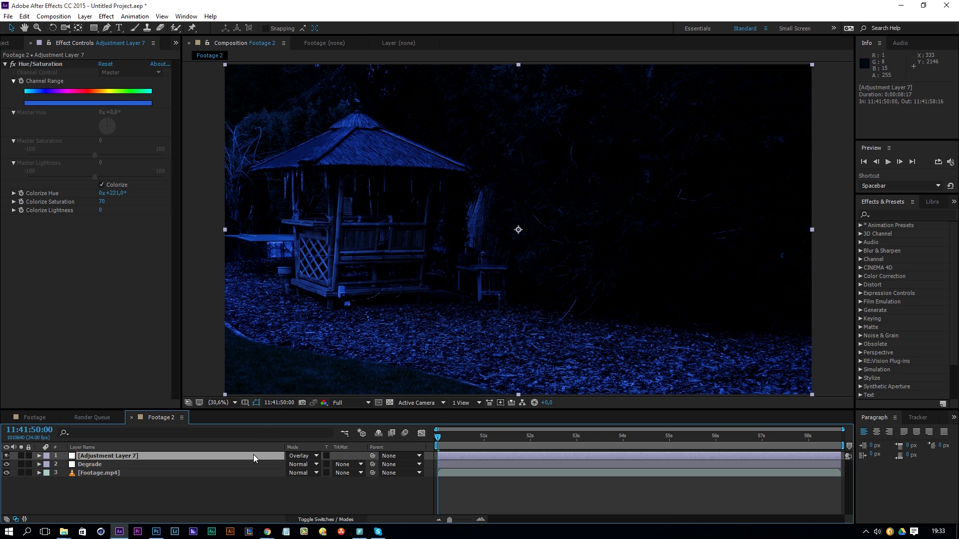
Lower Adjustment Layer 7's opacity to about 39%, comparing with the grade hidden
key(t)
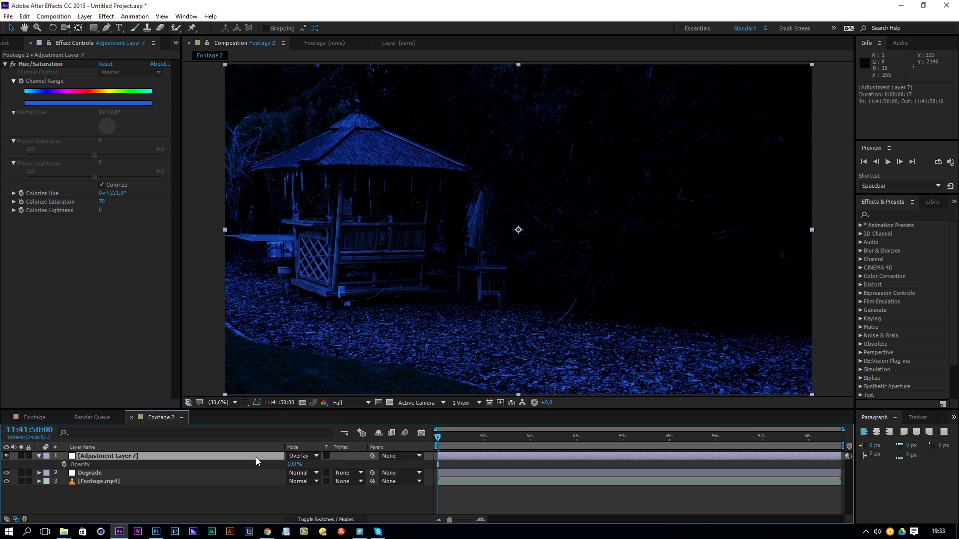
click(284, 470)
drag(283, 470, 272, 469)
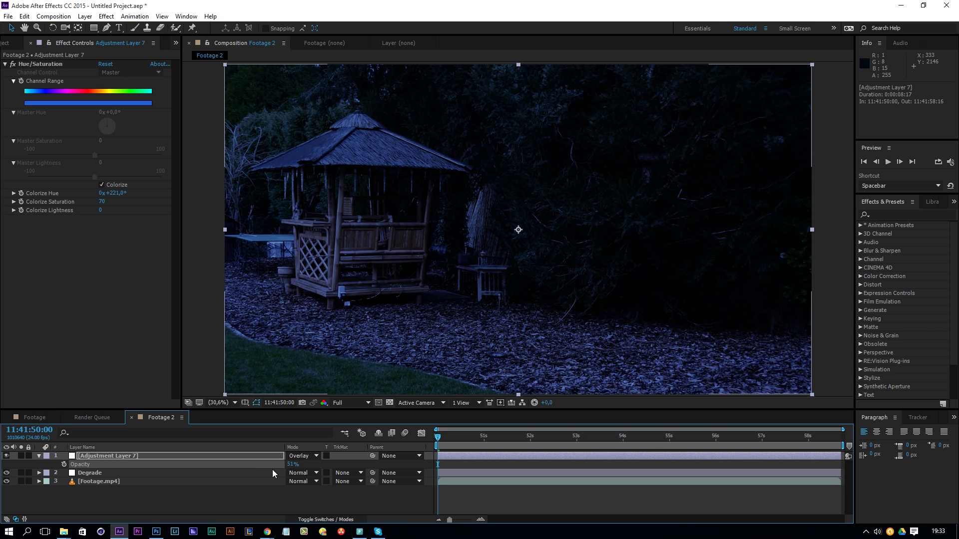
click(6, 457)
click(6, 456)
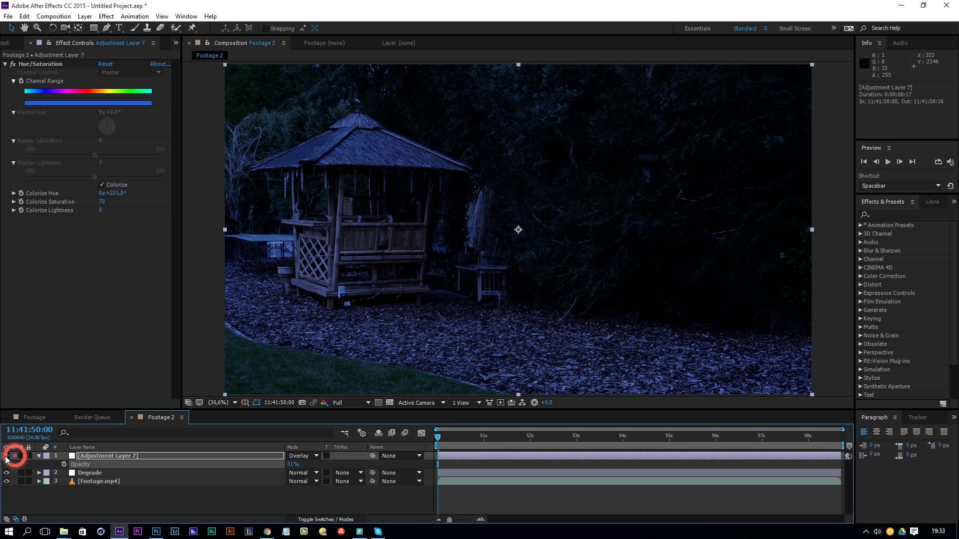
drag(292, 468, 266, 468)
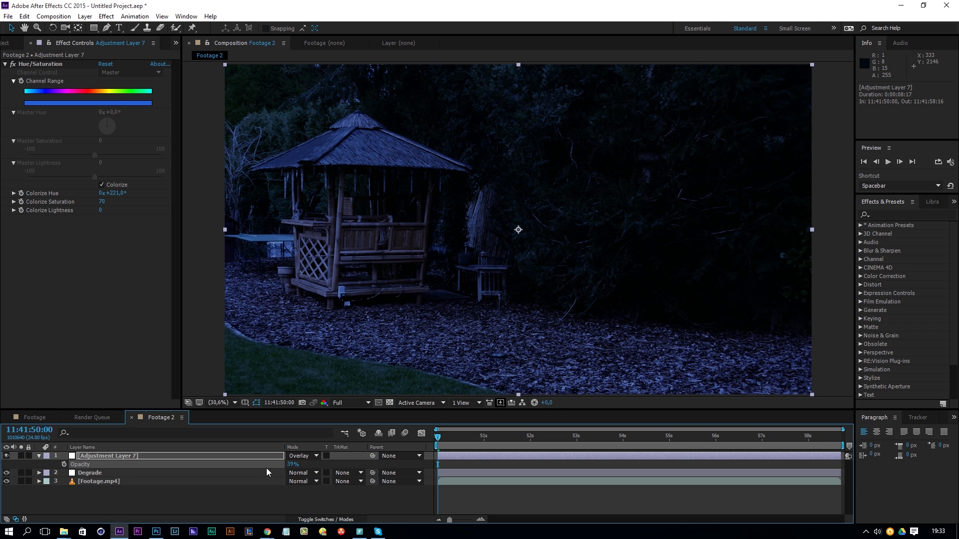
Set Adjustment Layer 7's opacity to exactly 40%
click(292, 465)
text(40)
key(Return)
Add Adjustment Layer 8 on top and apply the Tint effect to it
right_click(264, 506)
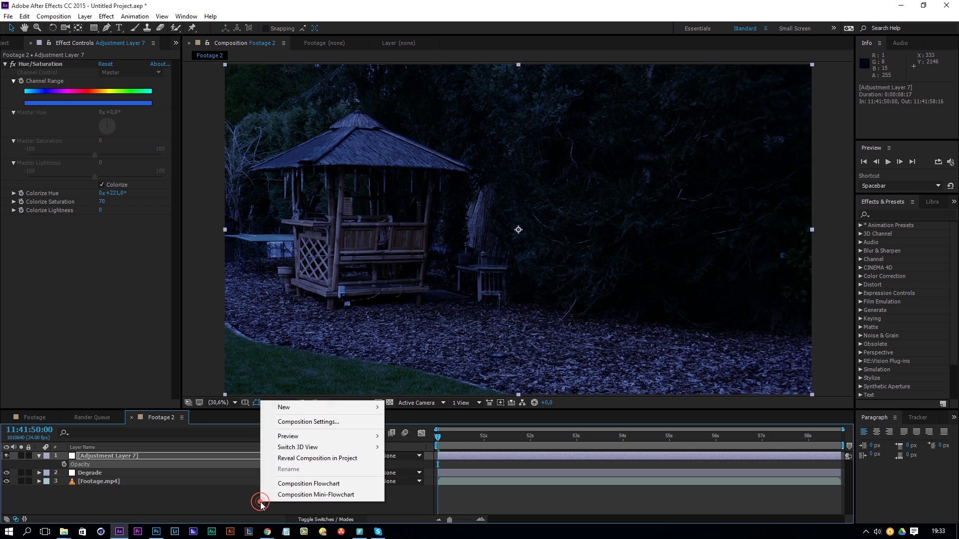
mouse_move(267, 408)
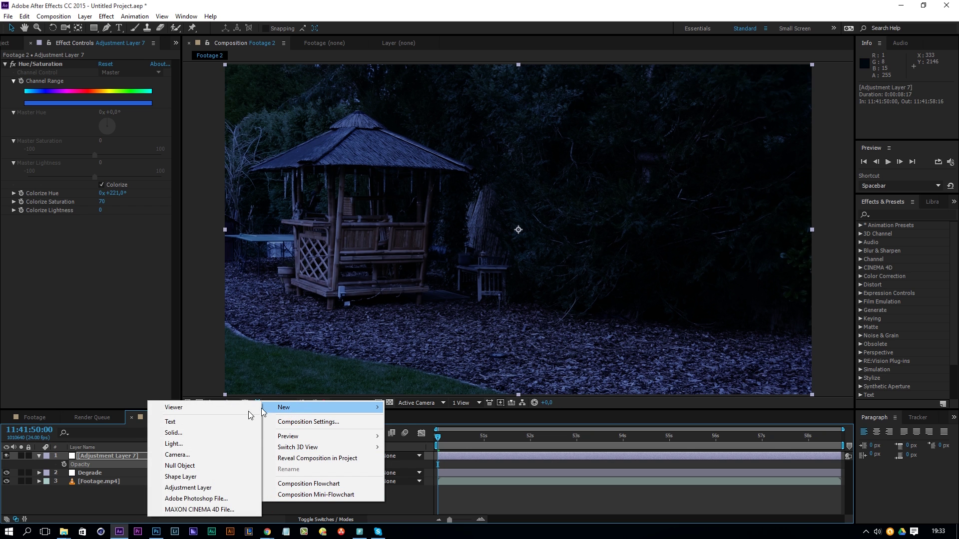
click(190, 487)
click(107, 17)
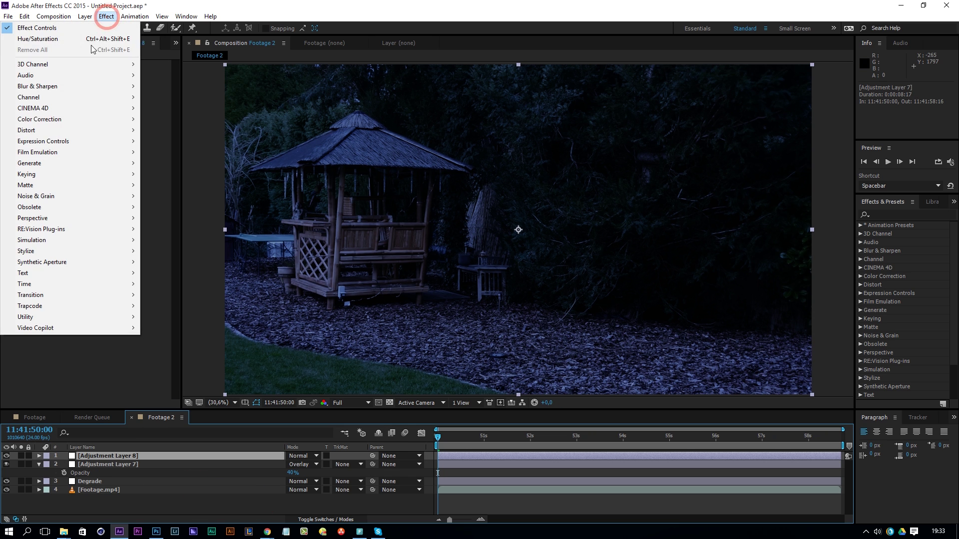
mouse_move(58, 120)
click(195, 453)
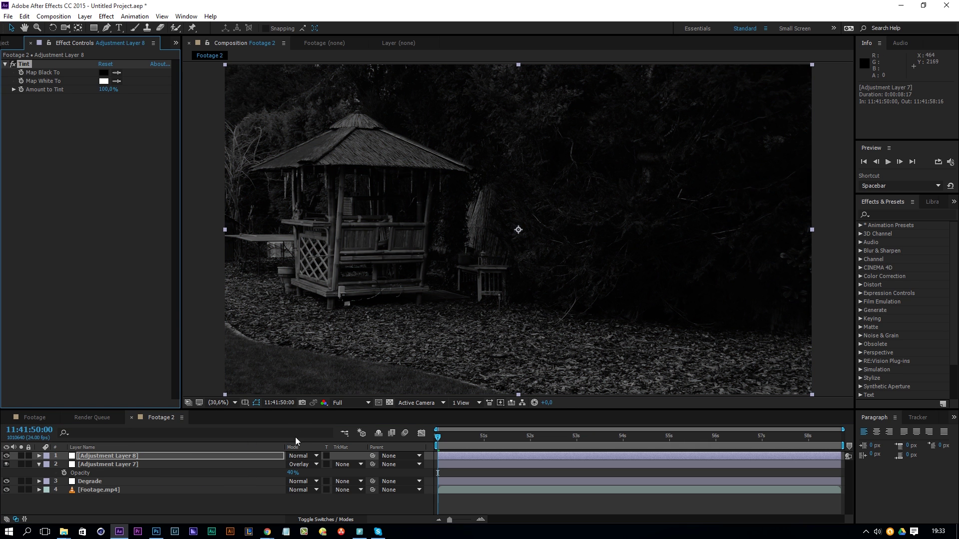
Blend Adjustment Layer 8 in Overlay mode at 30% opacity
click(303, 457)
click(336, 205)
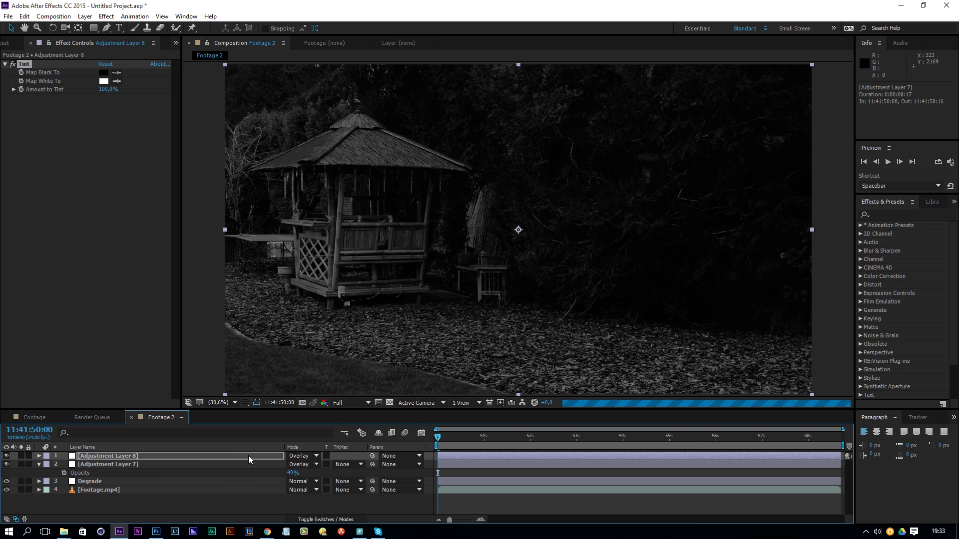
click(250, 454)
key(t)
drag(294, 467, 259, 467)
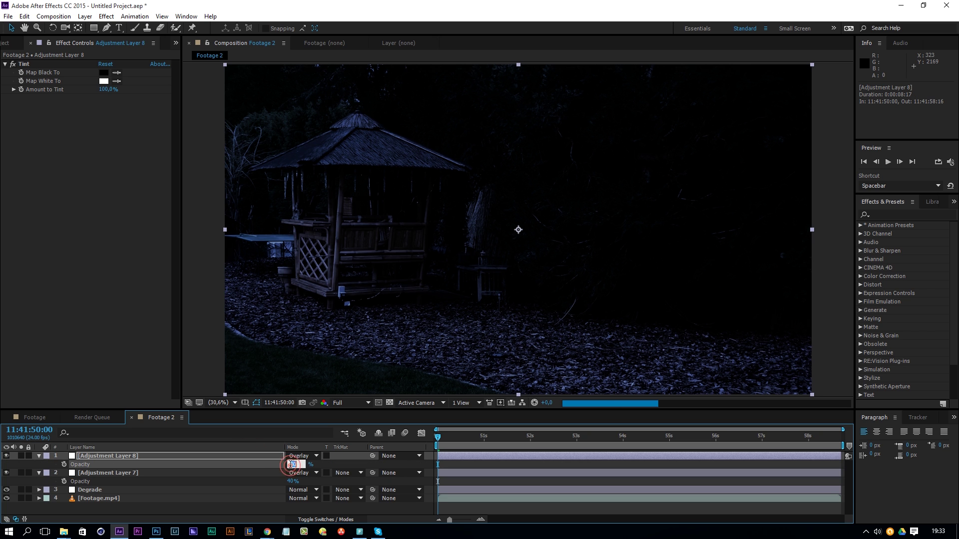
Toggle the Tint layer's visibility to compare, leaving it switched on
click(7, 456)
click(7, 456)
click(7, 456)
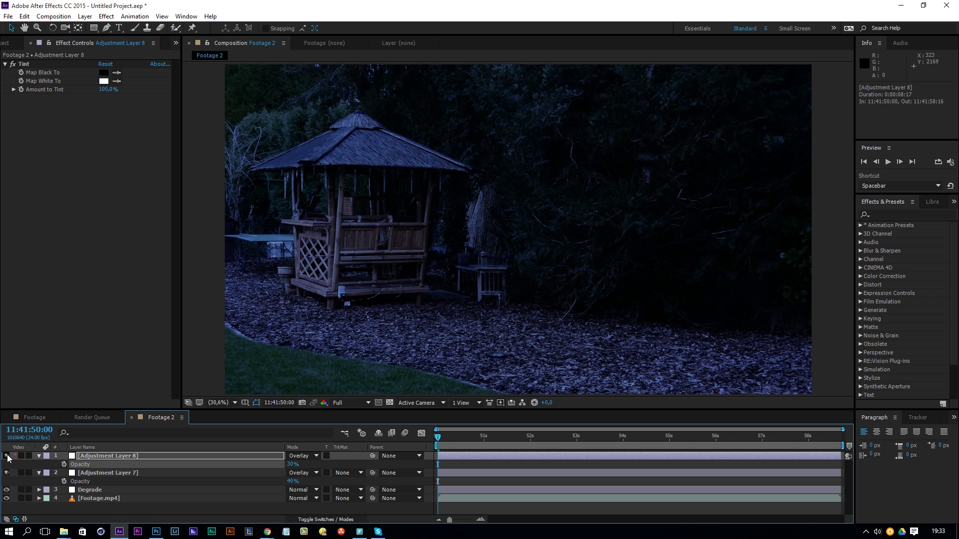
click(7, 456)
click(6, 457)
click(6, 456)
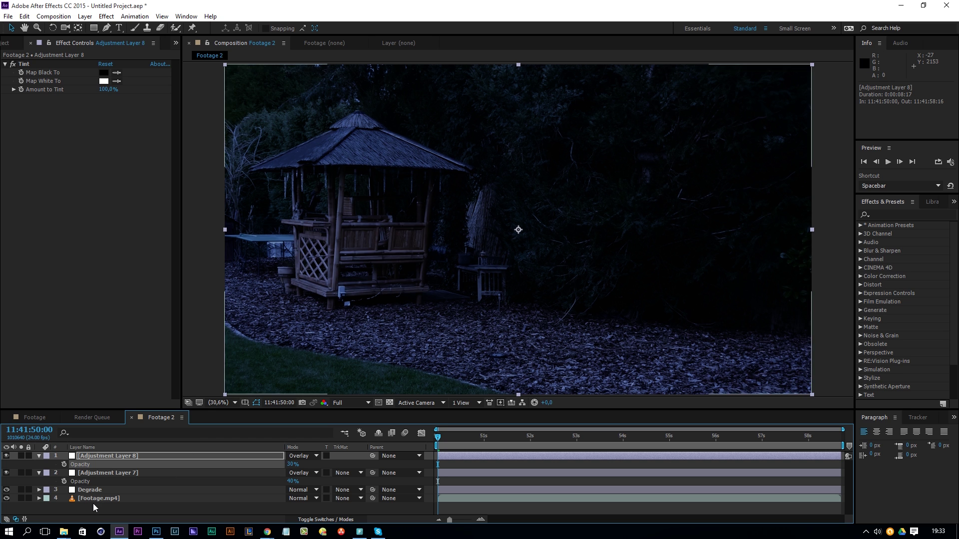
Add Adjustment Layer 9 on top and apply Curves to it
right_click(121, 514)
click(149, 418)
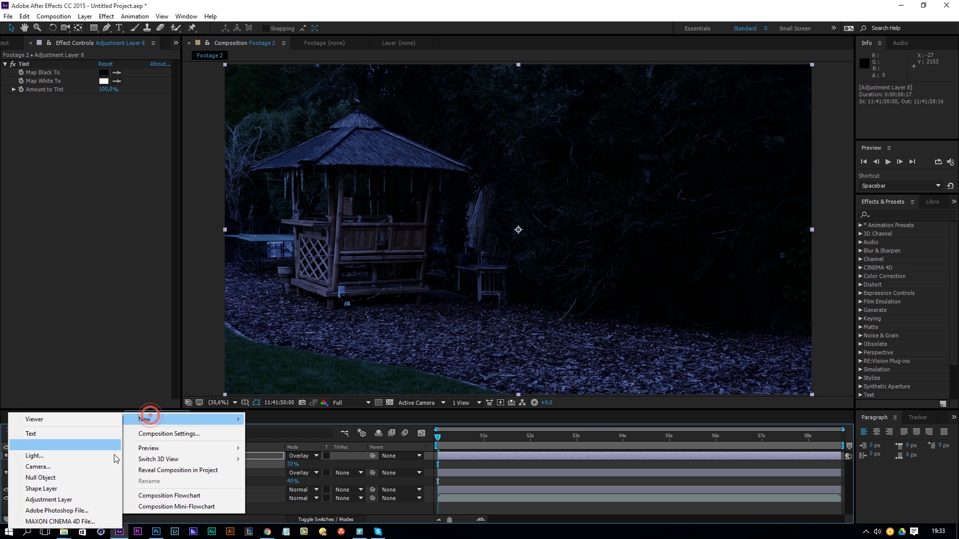
click(57, 500)
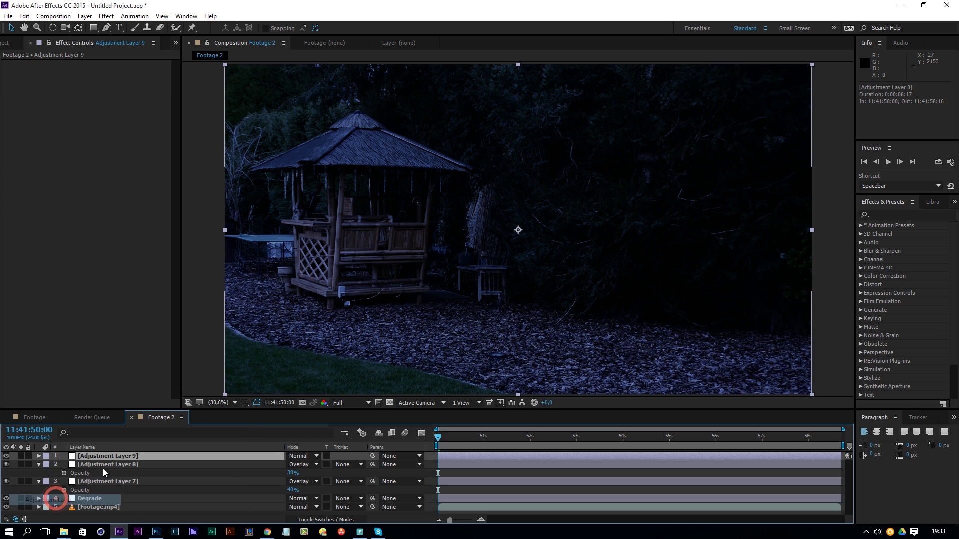
click(106, 17)
click(52, 118)
click(184, 320)
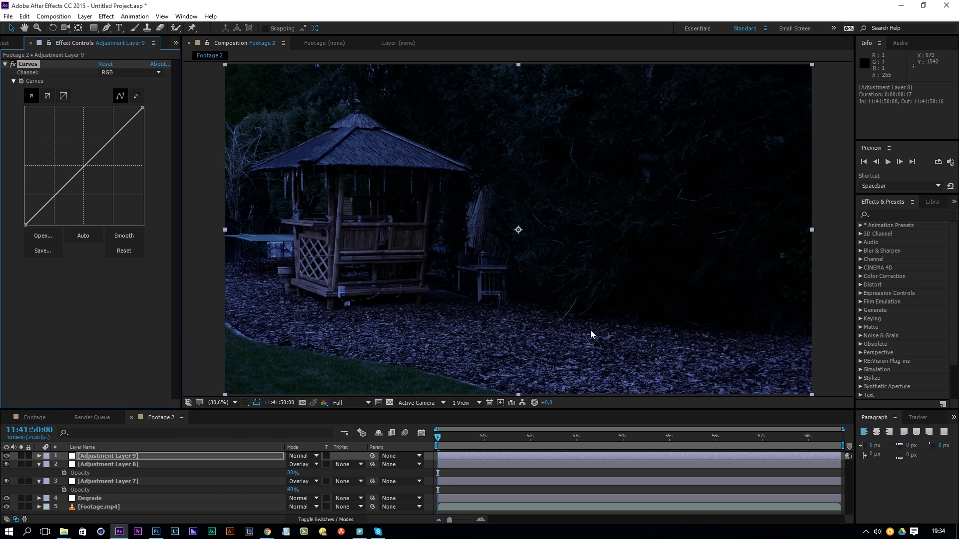
Add points on the curve and pull its lower and mid section down to darken
click(44, 207)
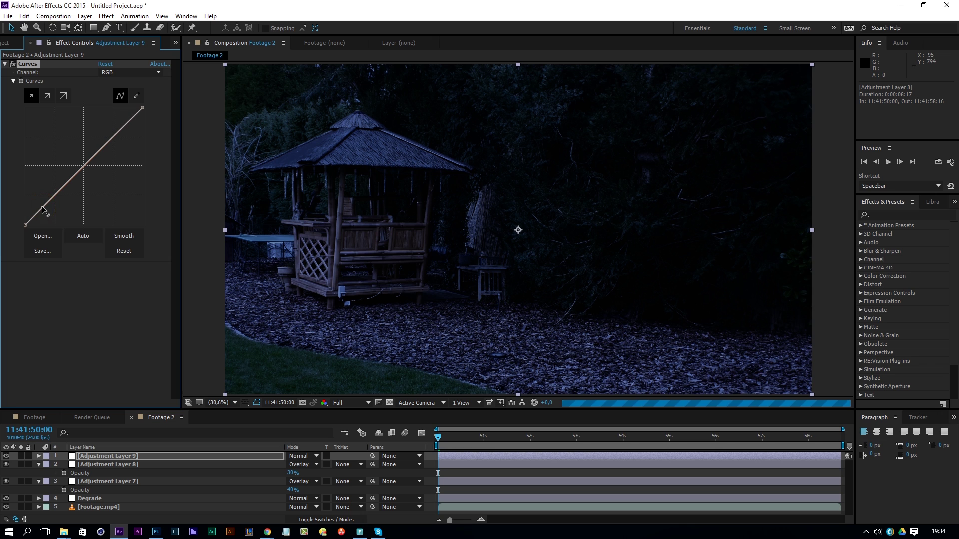
click(64, 181)
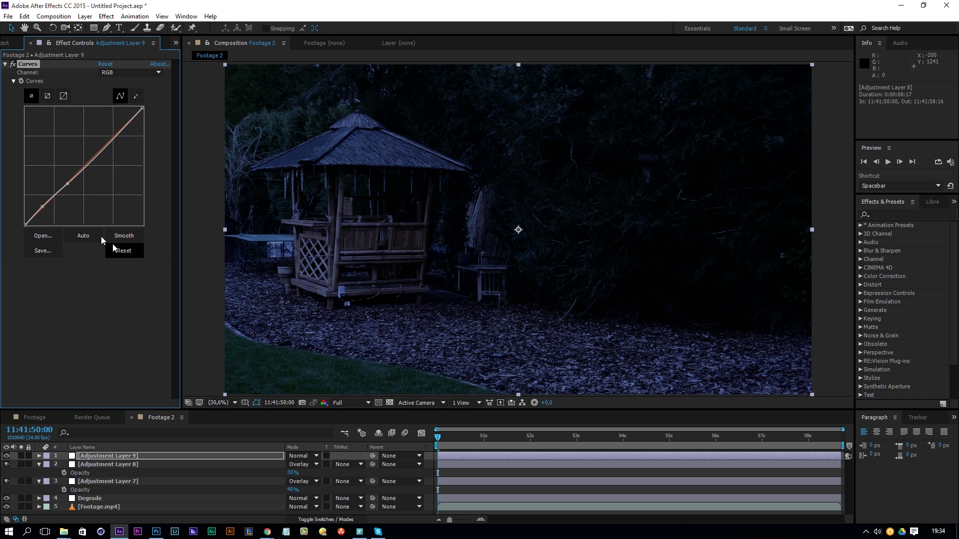
click(43, 206)
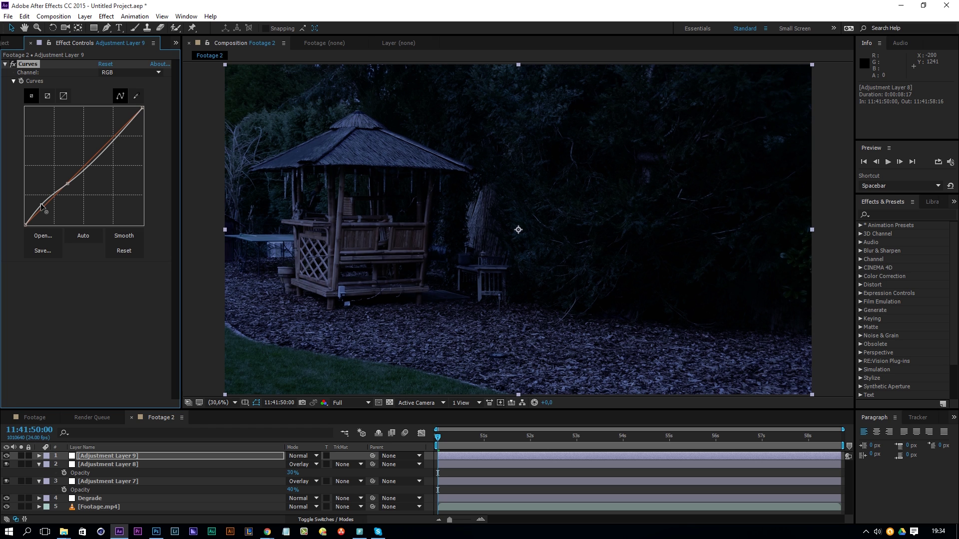
drag(40, 203, 43, 204)
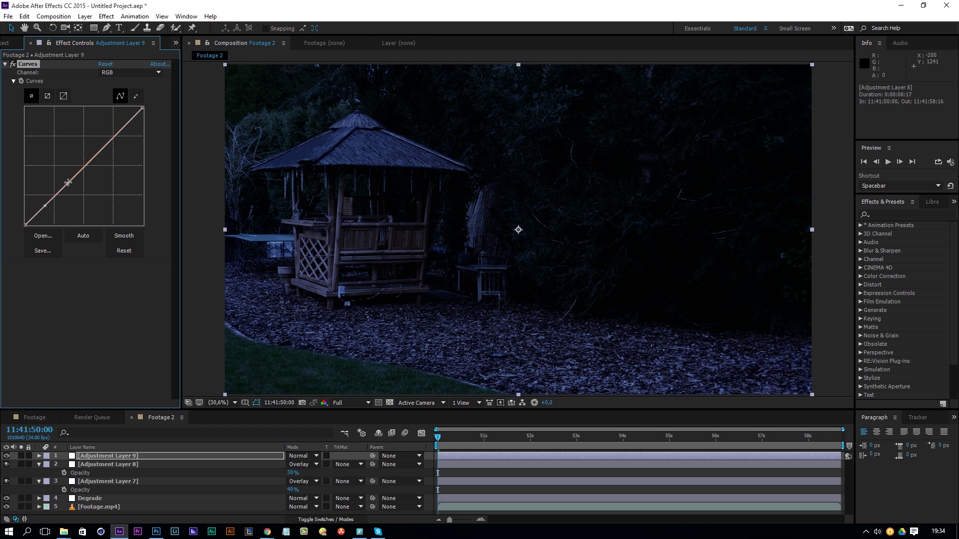
drag(68, 182, 71, 183)
Toggle the Curves effect off and on to compare, leaving it enabled
click(15, 65)
click(15, 65)
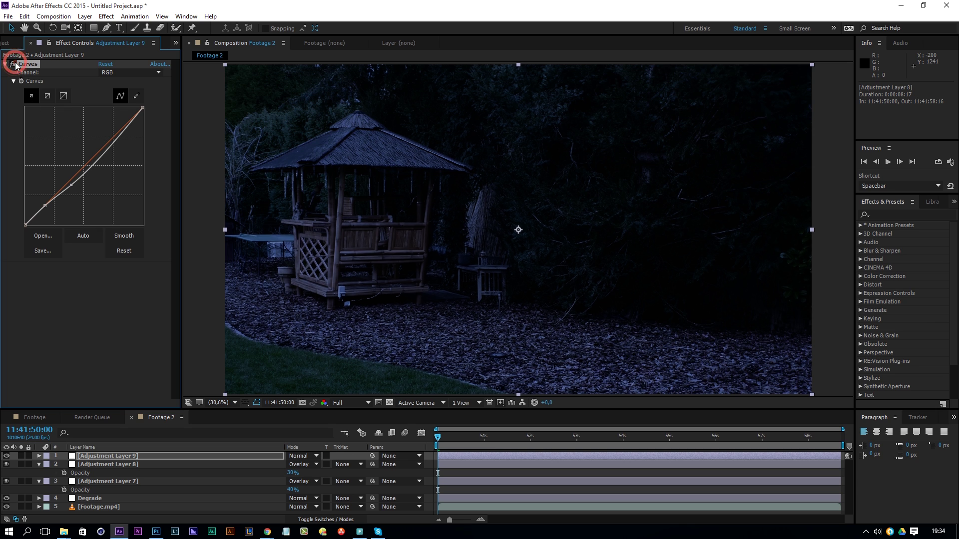
click(16, 65)
click(15, 65)
click(12, 66)
click(13, 65)
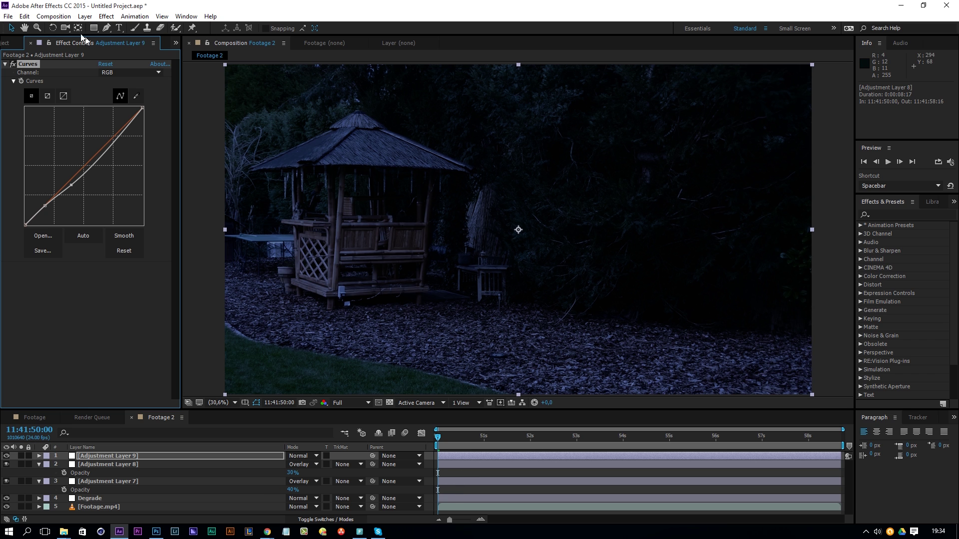
Create a black 3840×2160 solid, Black Solid 1, and pick the Rectangle mask tool
click(53, 17)
click(78, 28)
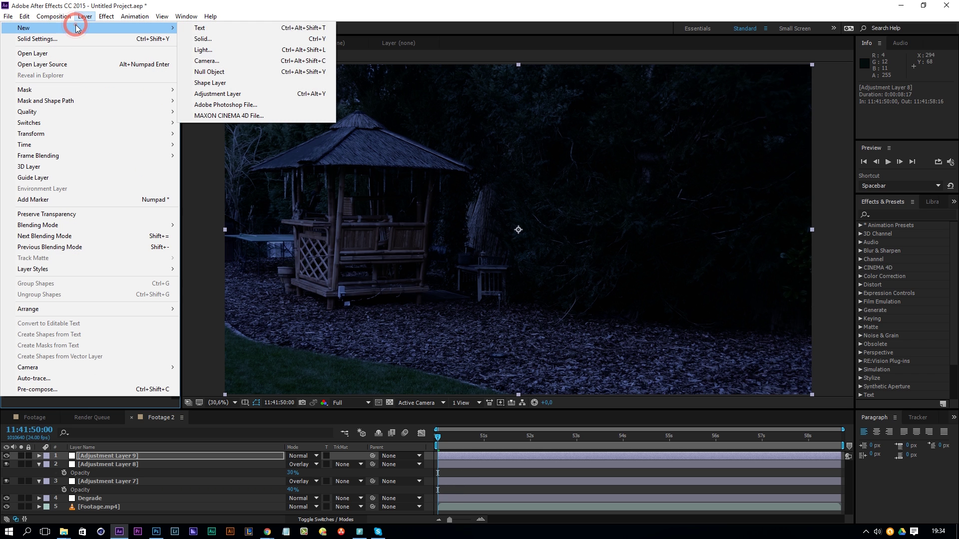
click(239, 39)
click(474, 328)
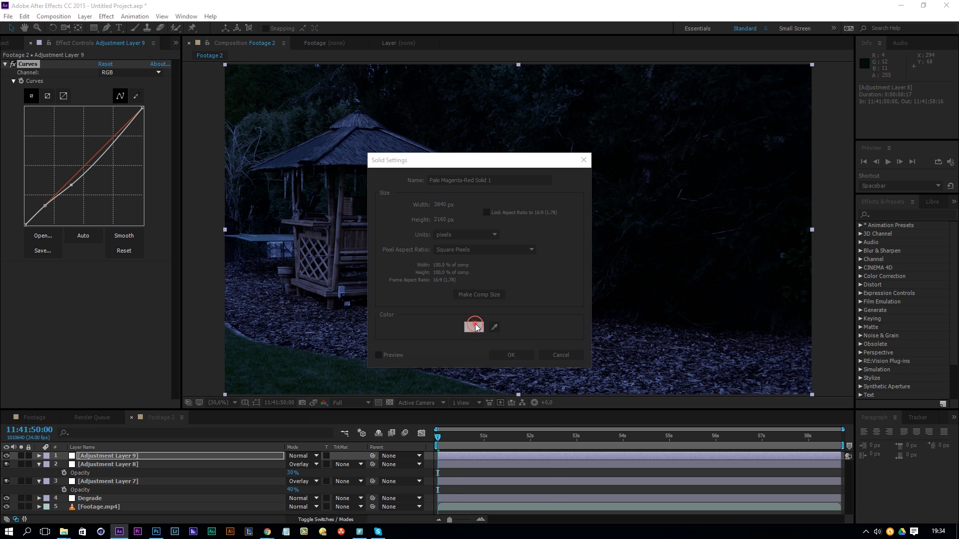
click(519, 362)
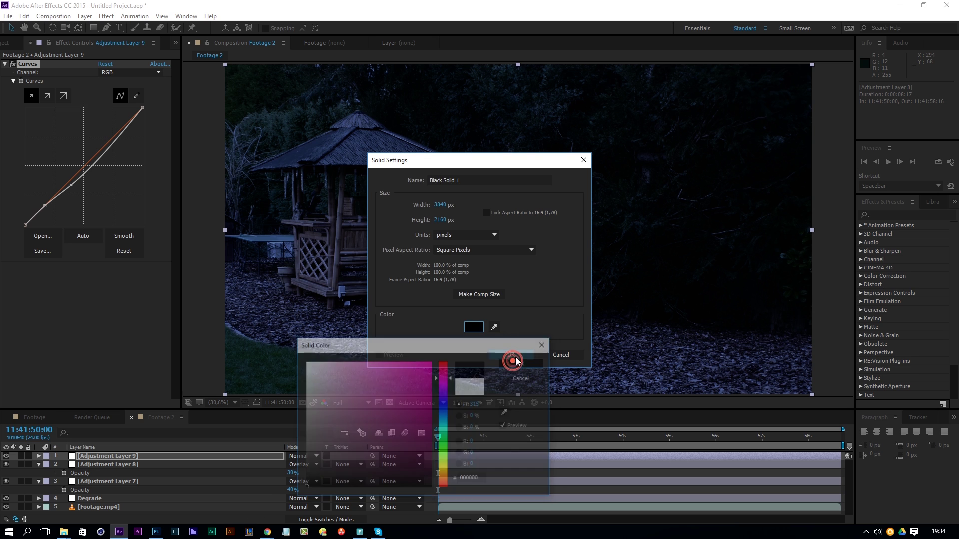
click(516, 356)
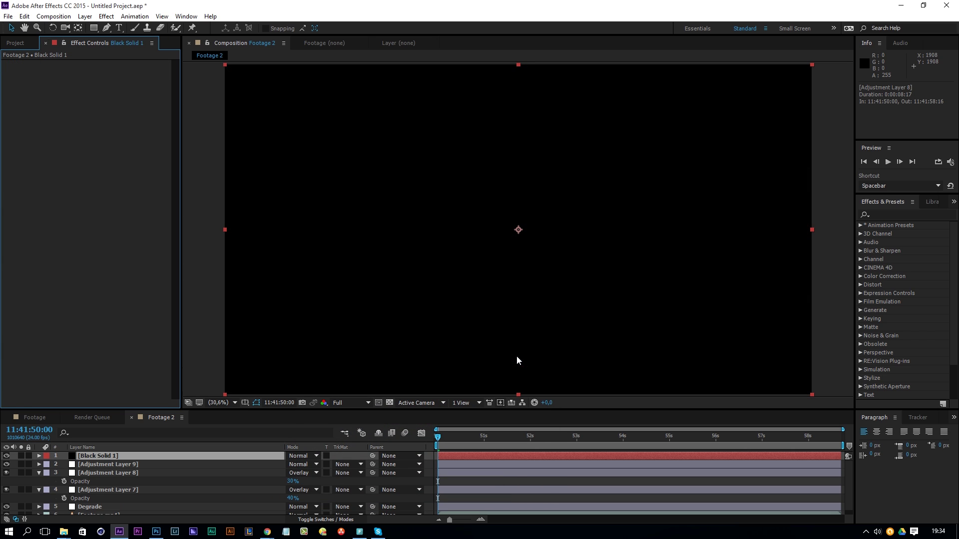
click(93, 28)
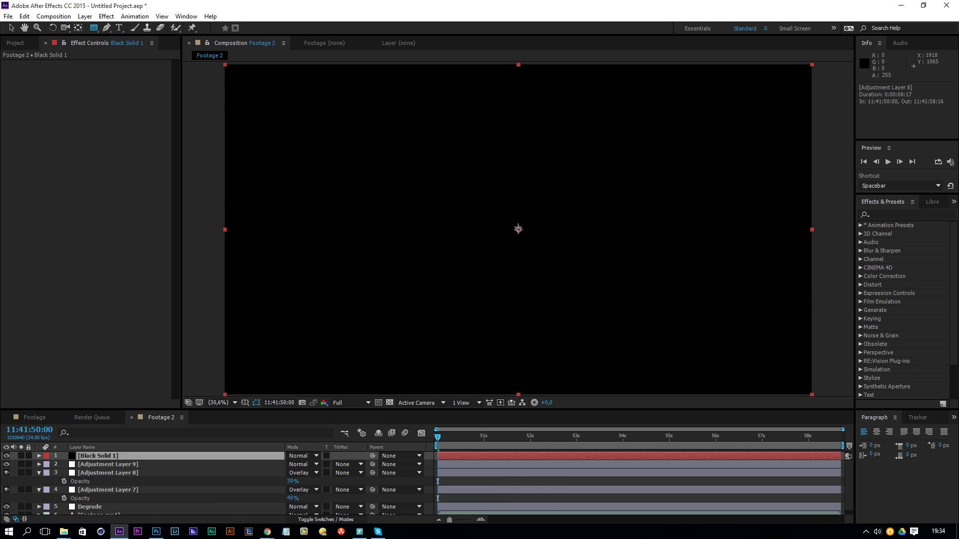
drag(93, 28, 129, 29)
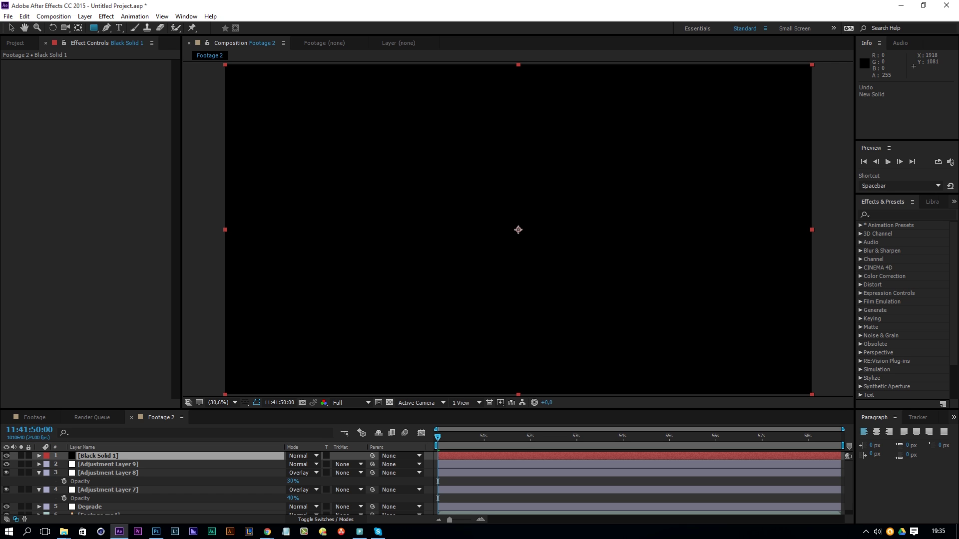
Draw a wide rectangular Mask 1 on Black Solid 1 and set it to Subtract
click(518, 229)
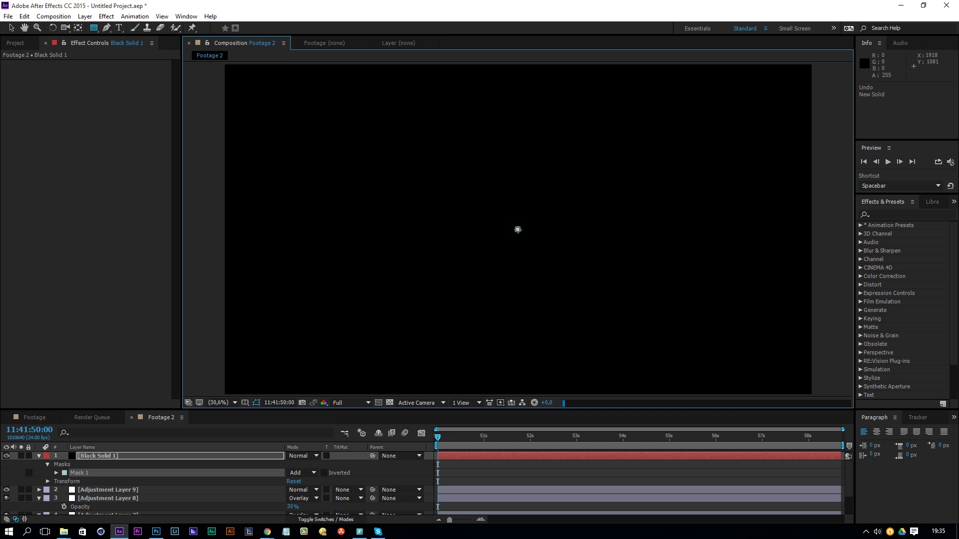
drag(518, 229, 838, 357)
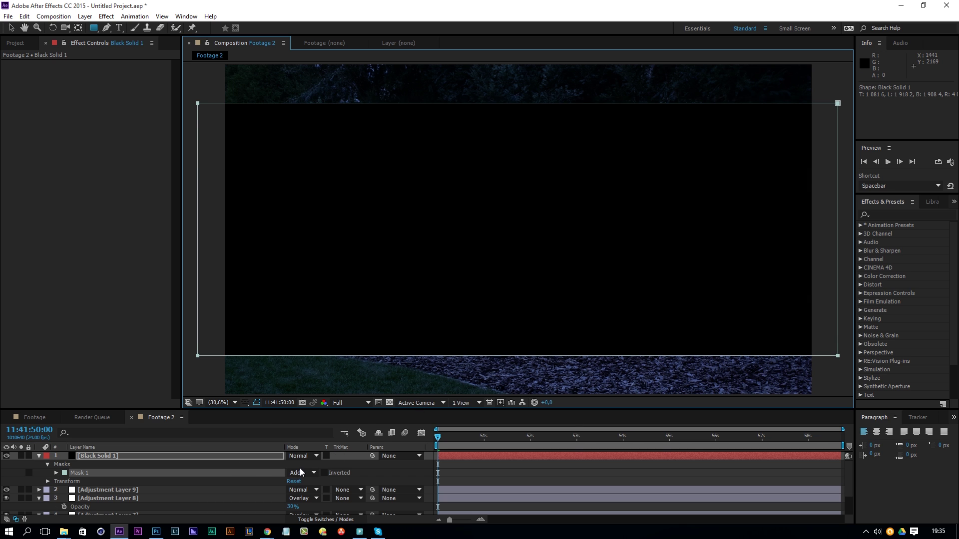
click(300, 472)
click(309, 420)
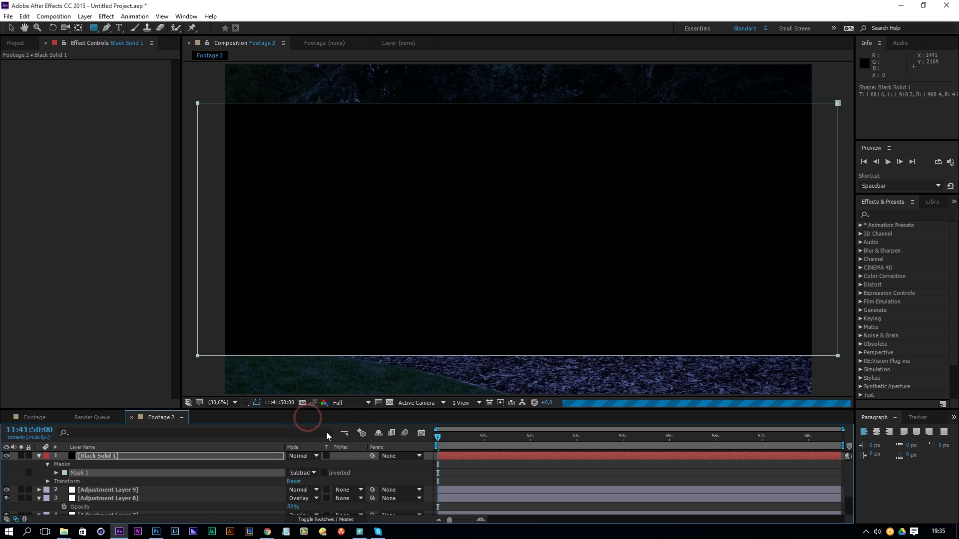
key(v)
click(474, 469)
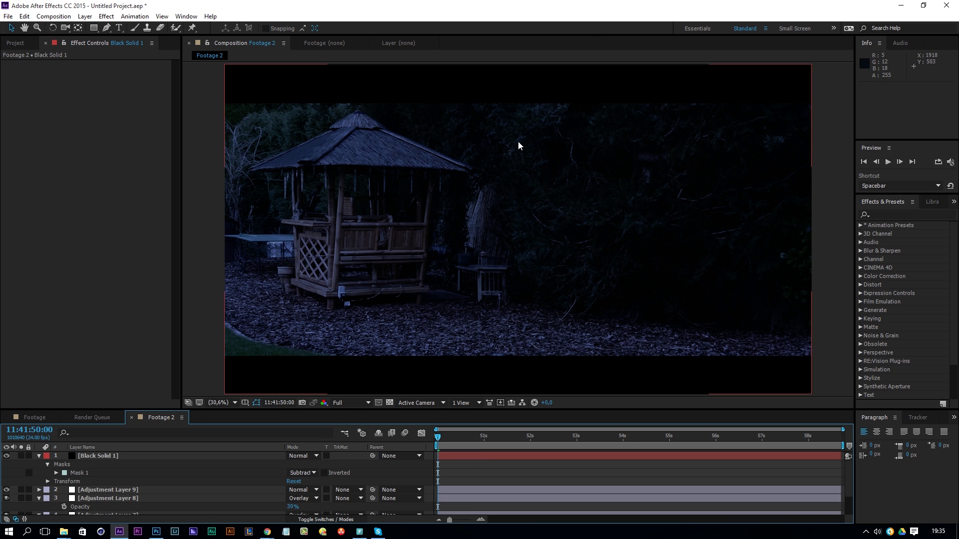
Nudge Footage.mp4 down to position 1920, 1200 within the letterbox
click(102, 488)
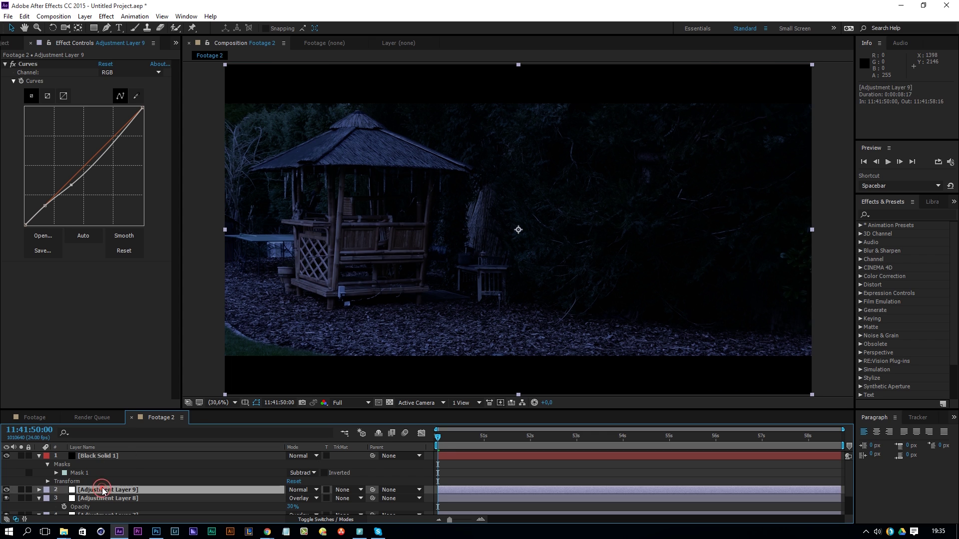
scroll(107, 485, down, 2)
click(104, 510)
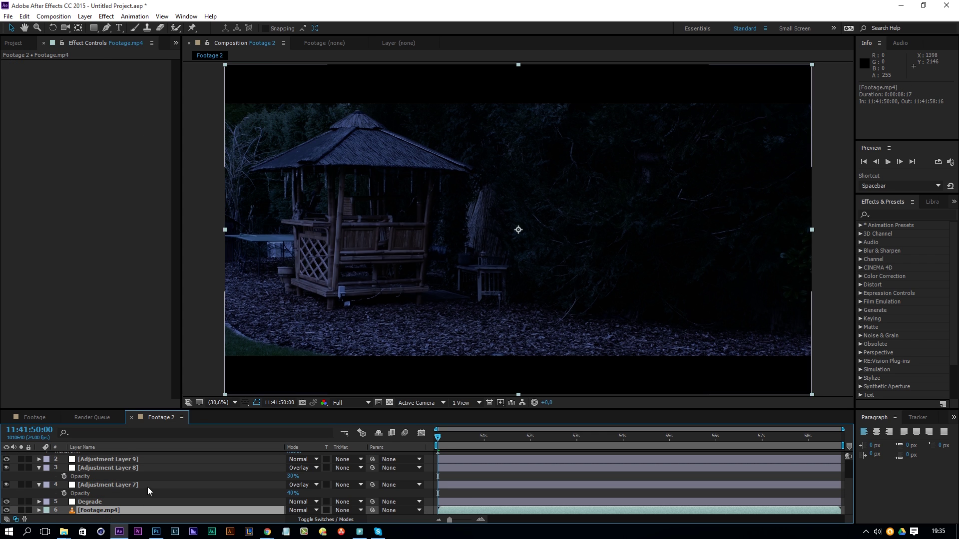
key(shift+Down)
key(shift+Down)
key(shift+Down)
key(shift+Down)
key(shift+Down)
key(shift+Down)
key(shift+Down)
key(shift+Down)
key(shift+Down)
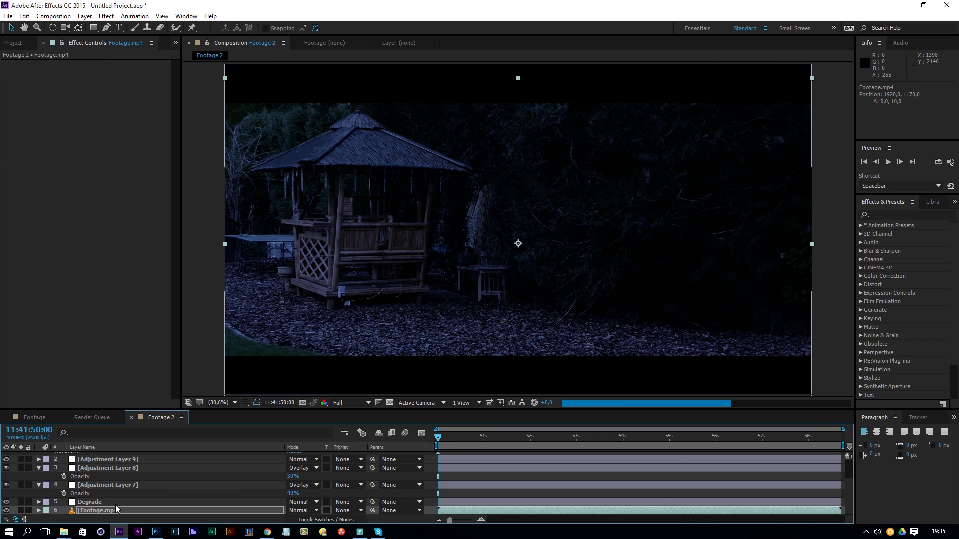
key(shift+Down)
key(shift+Down)
key(shift+Down)
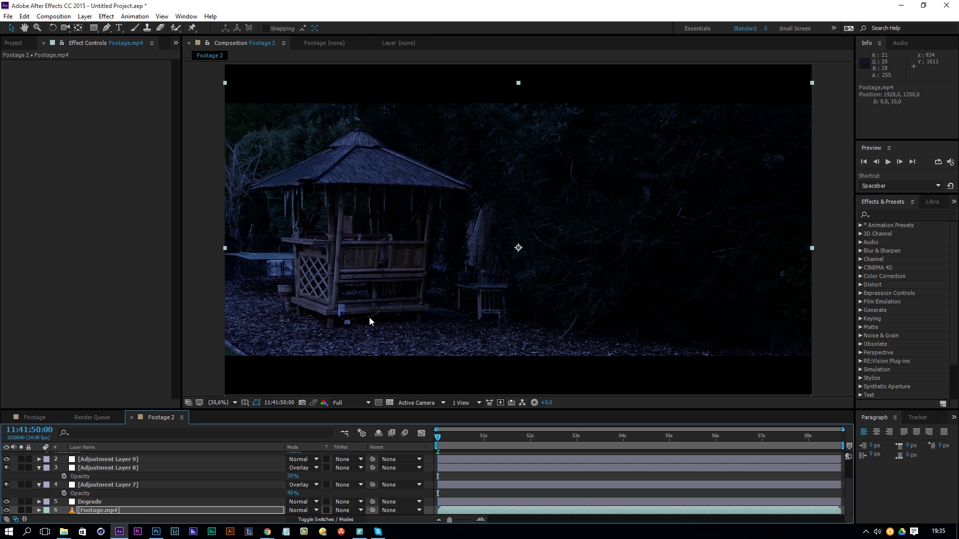
click(472, 472)
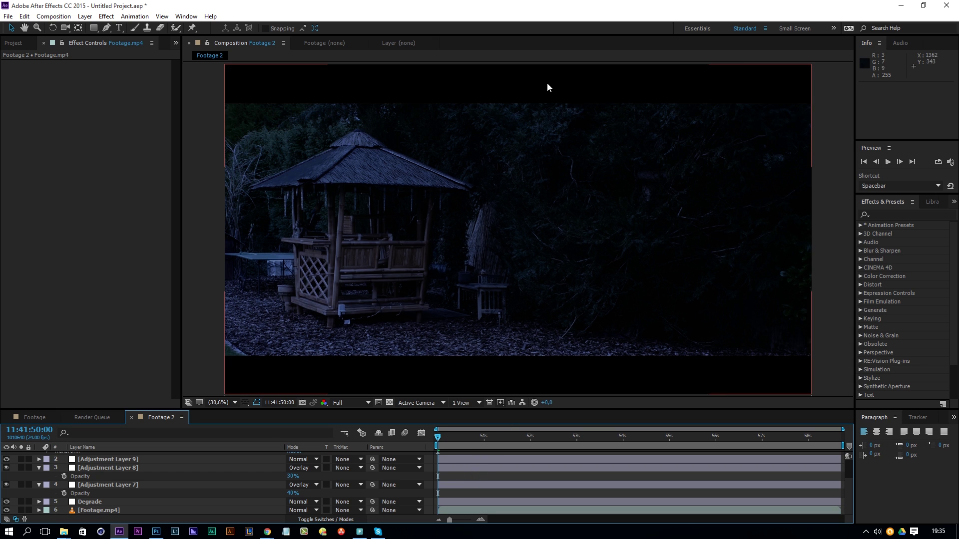
click(88, 485)
scroll(88, 487, up, 2)
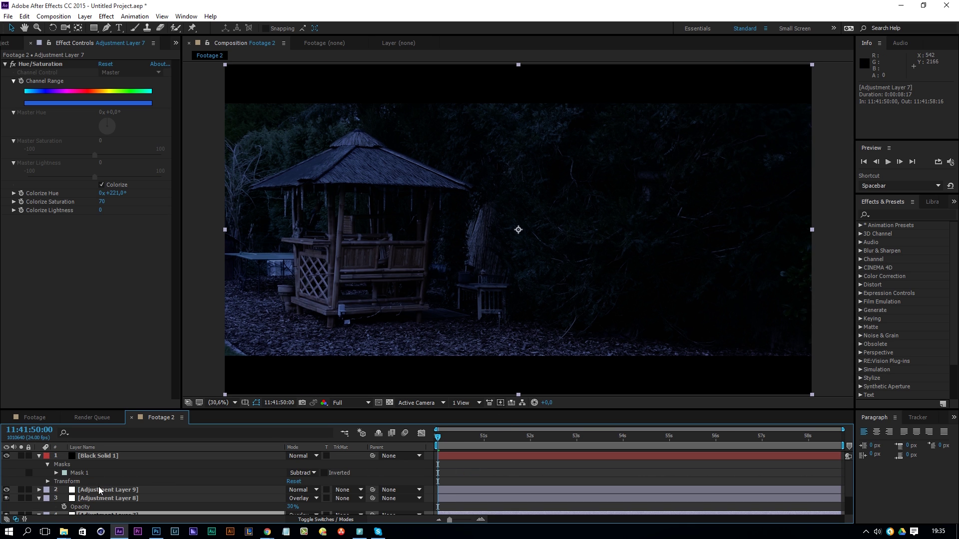
shift+click(88, 492)
scroll(89, 494, down, 2)
shift+click(88, 502)
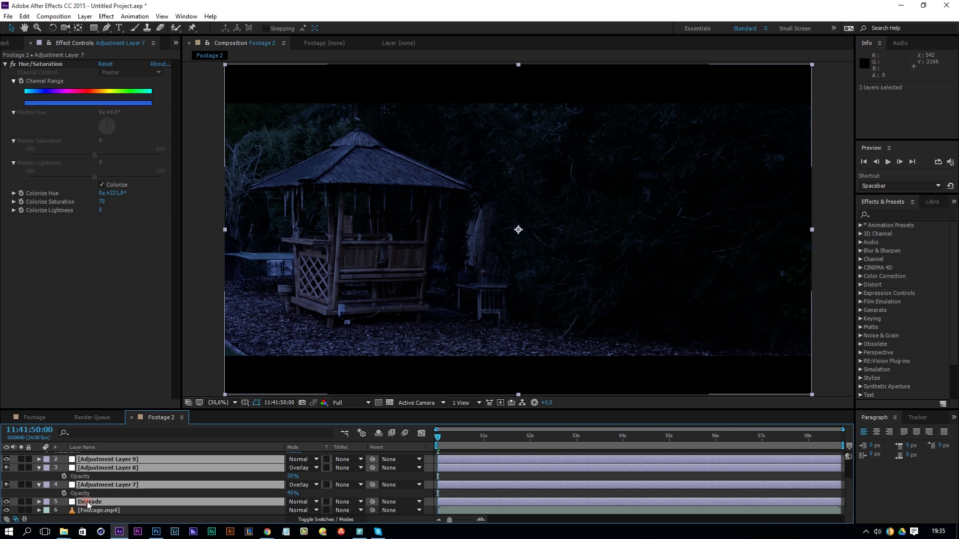
click(6, 502)
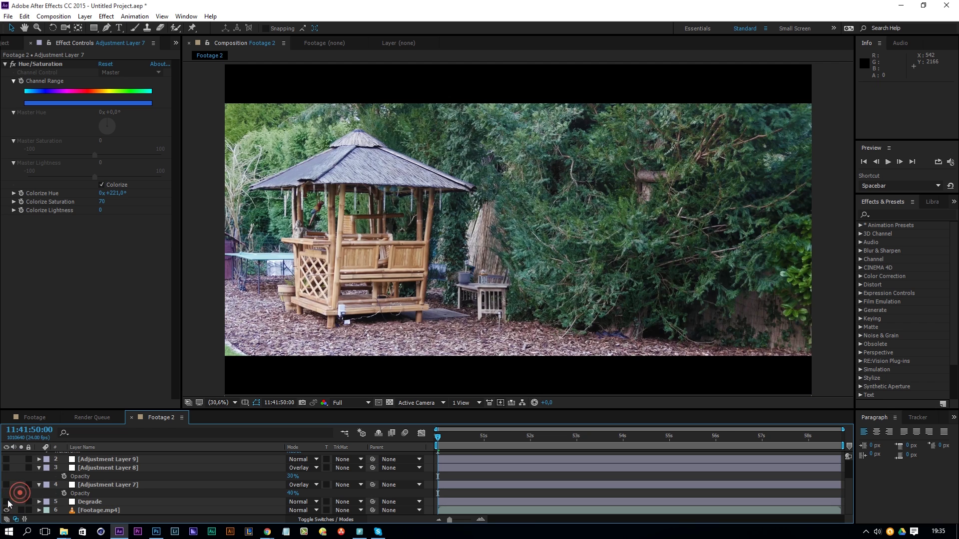
click(6, 504)
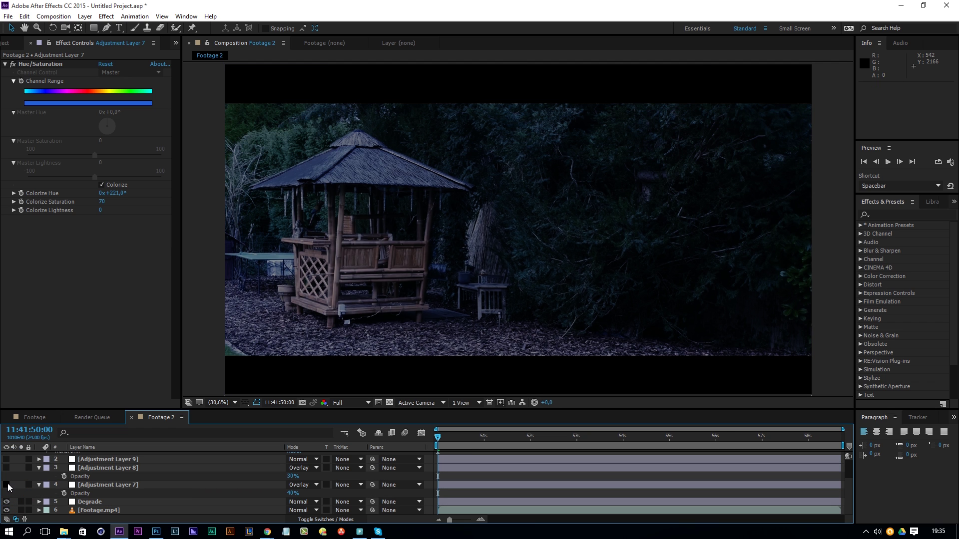
click(6, 485)
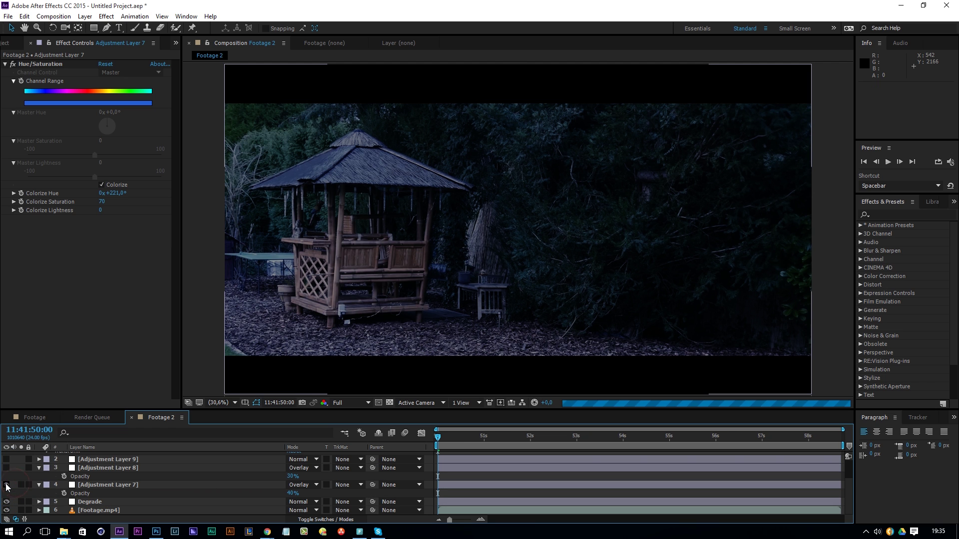
scroll(6, 487, up, 1)
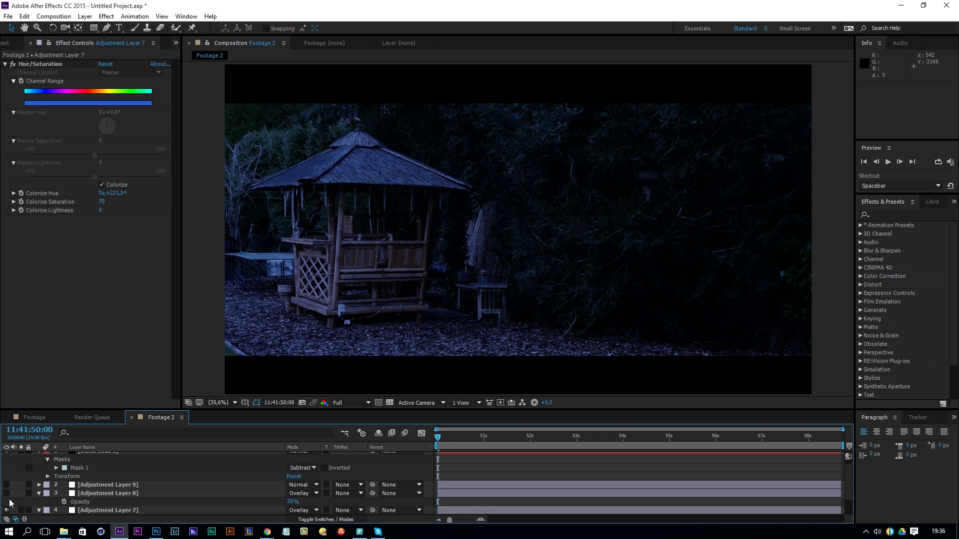
click(7, 493)
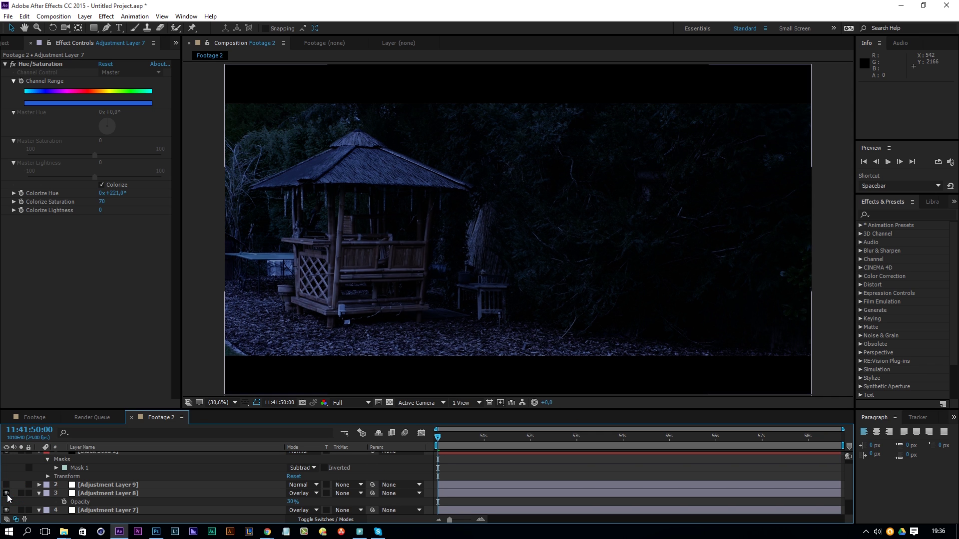
click(6, 485)
click(91, 485)
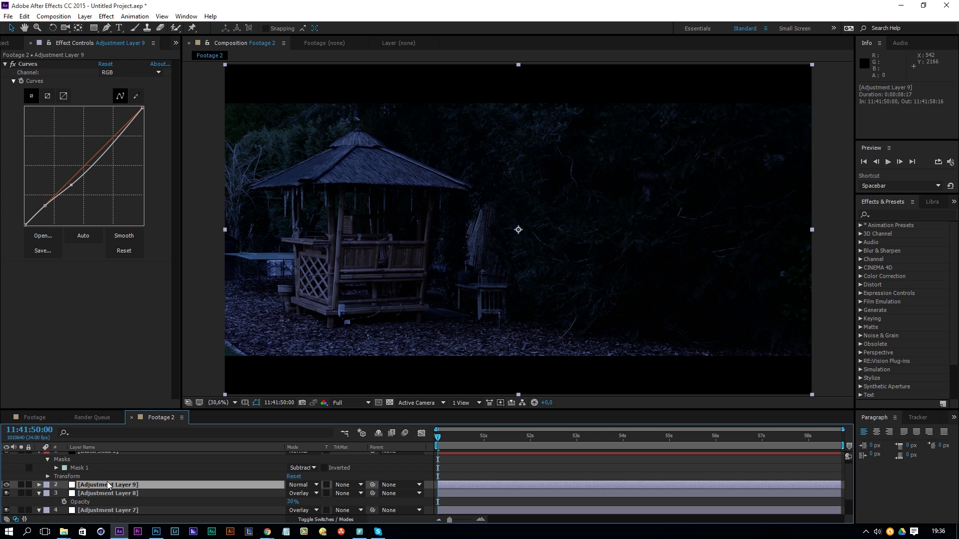
scroll(104, 481, up, 1)
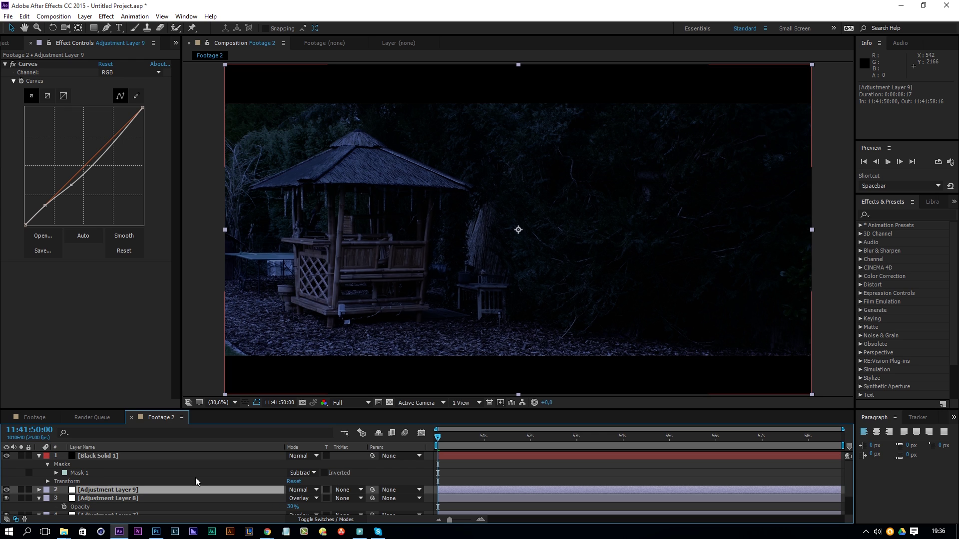
click(478, 469)
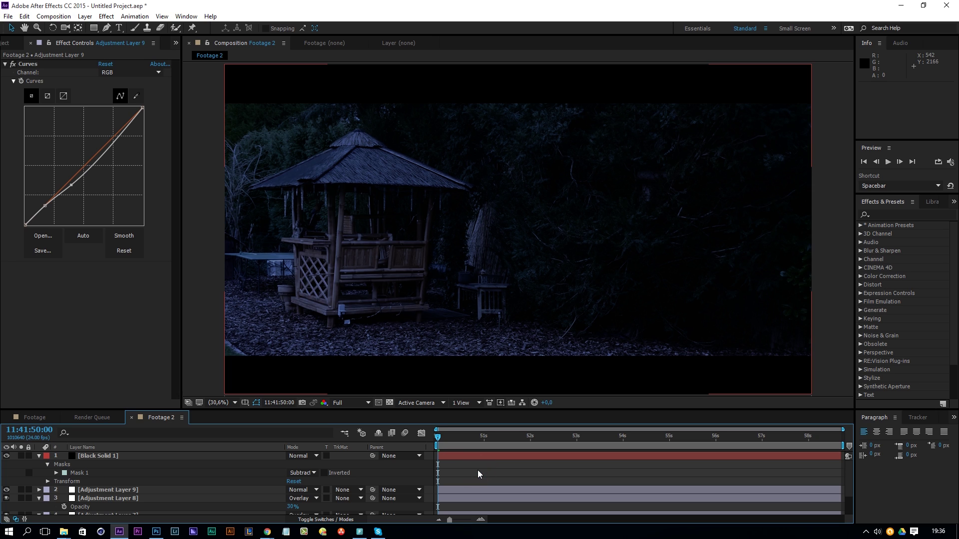